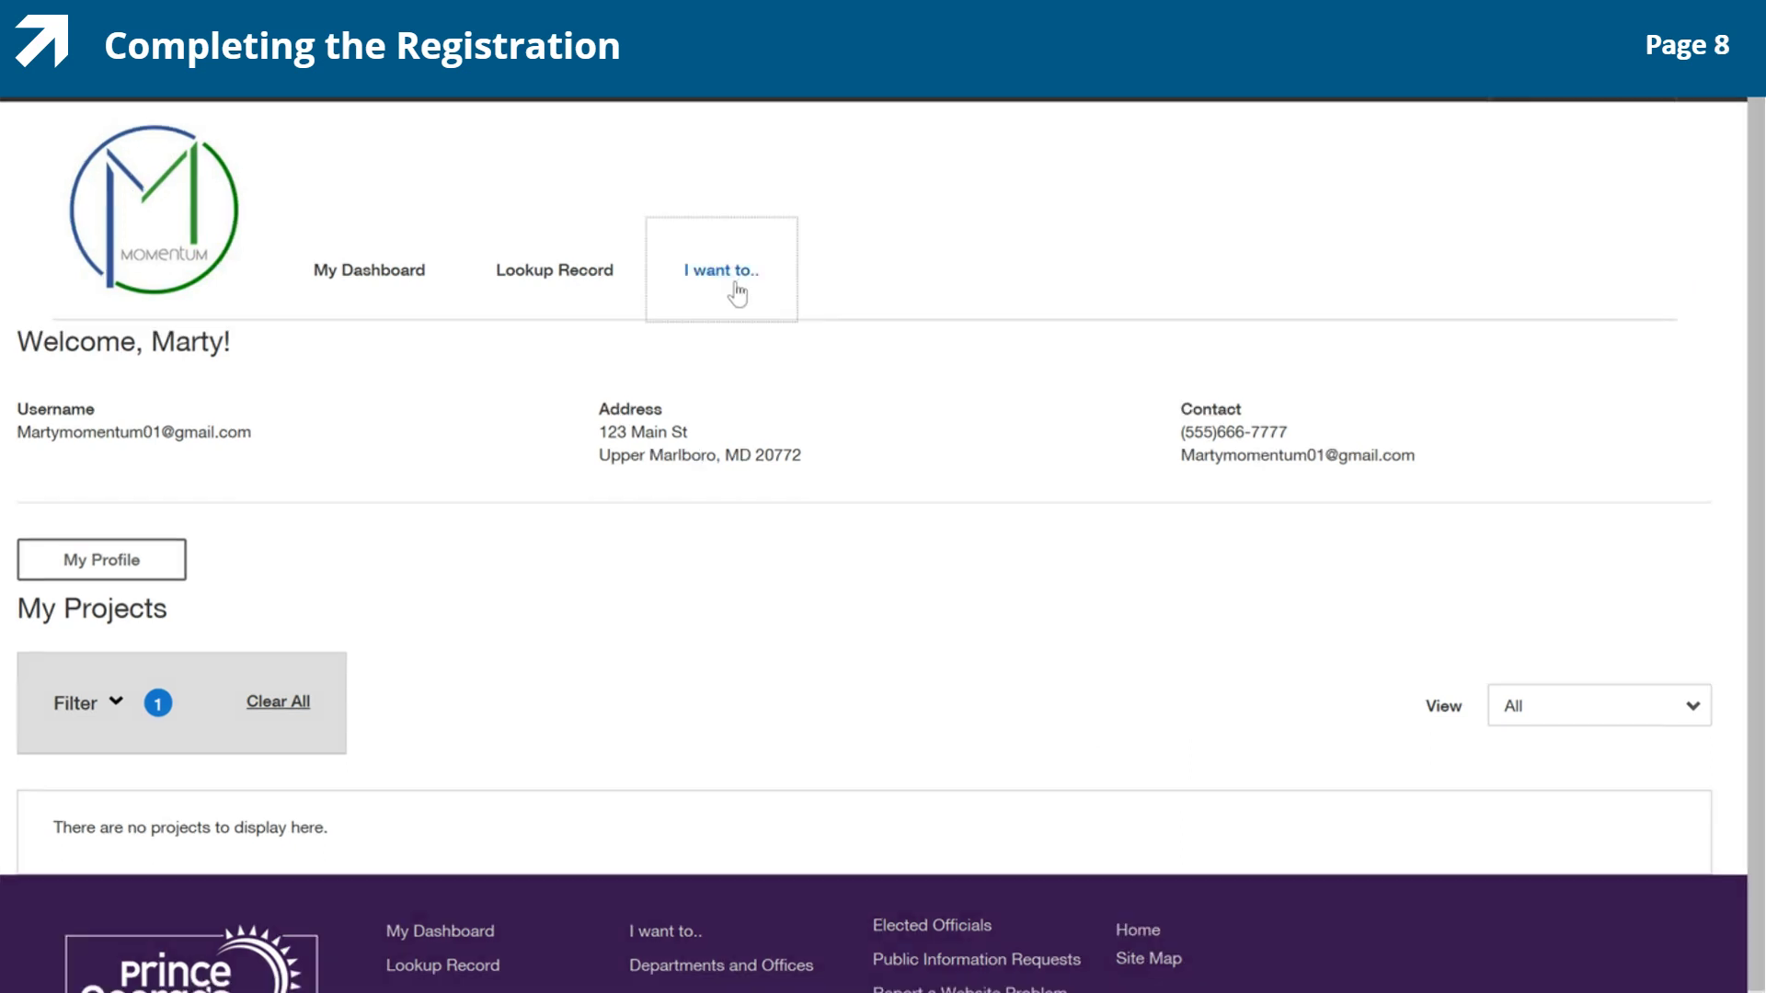
- Start a new application for a registration and set the type of registration to Individual
left_click(731, 289)
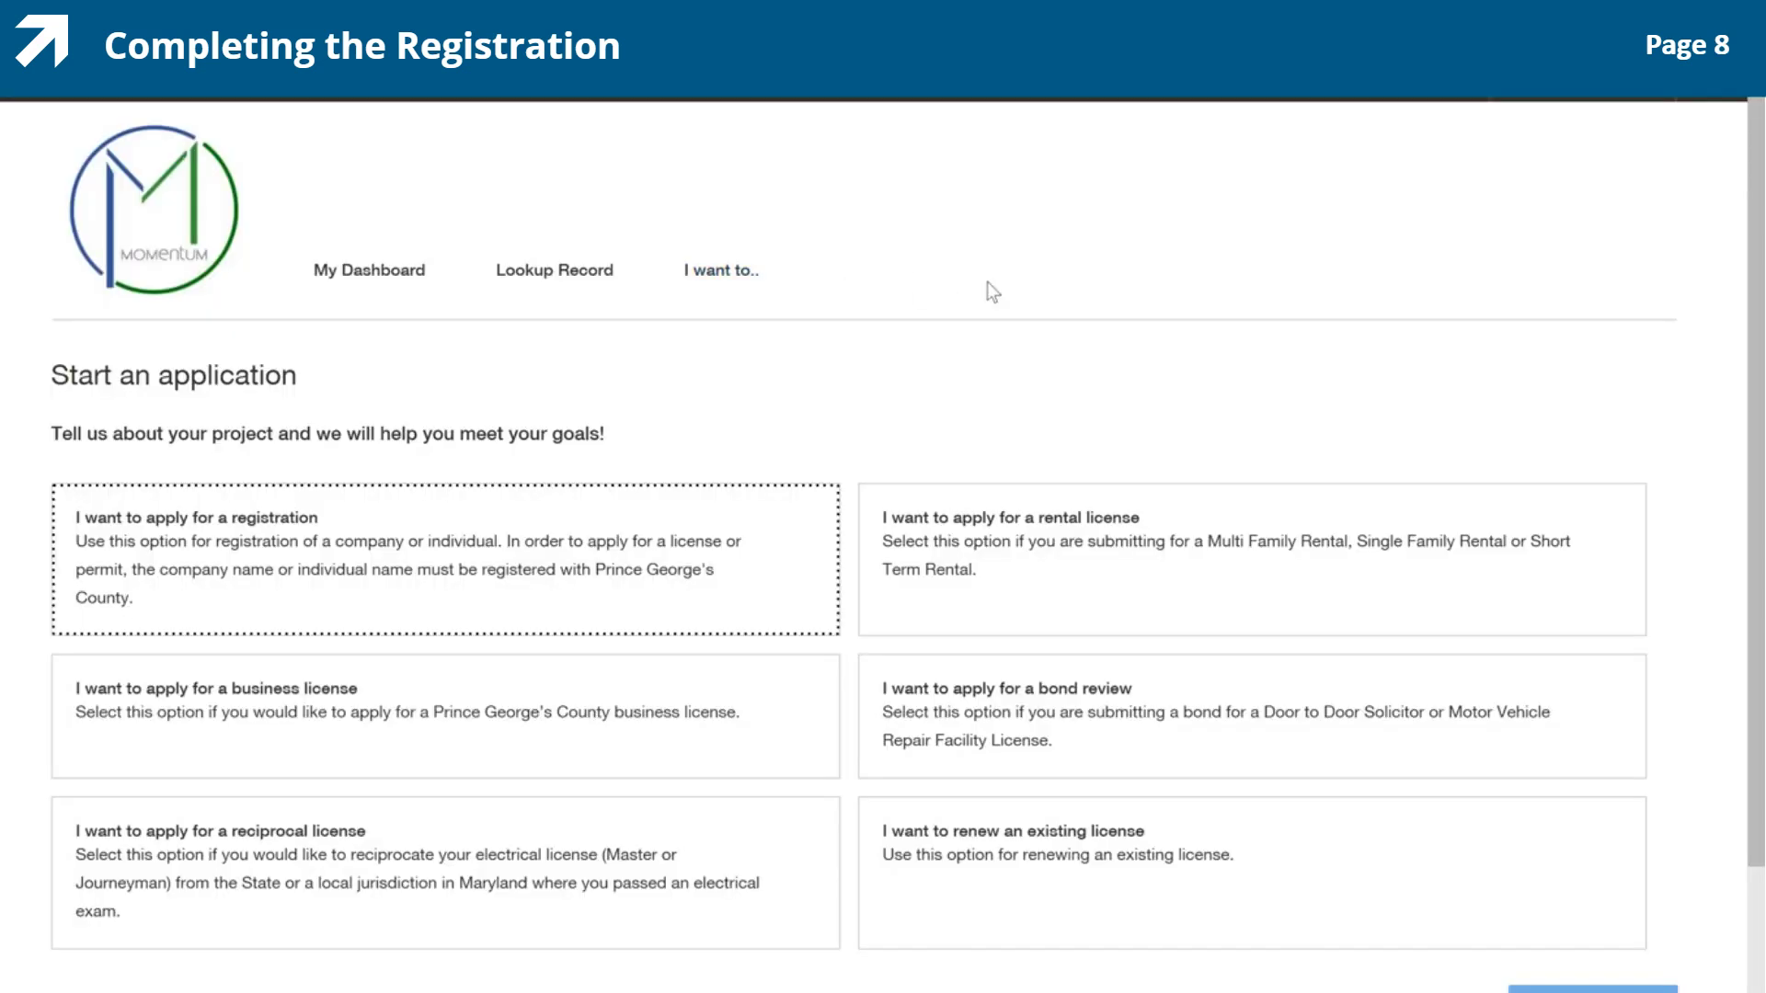
left_click(426, 526)
scroll(425, 526, "down", 2)
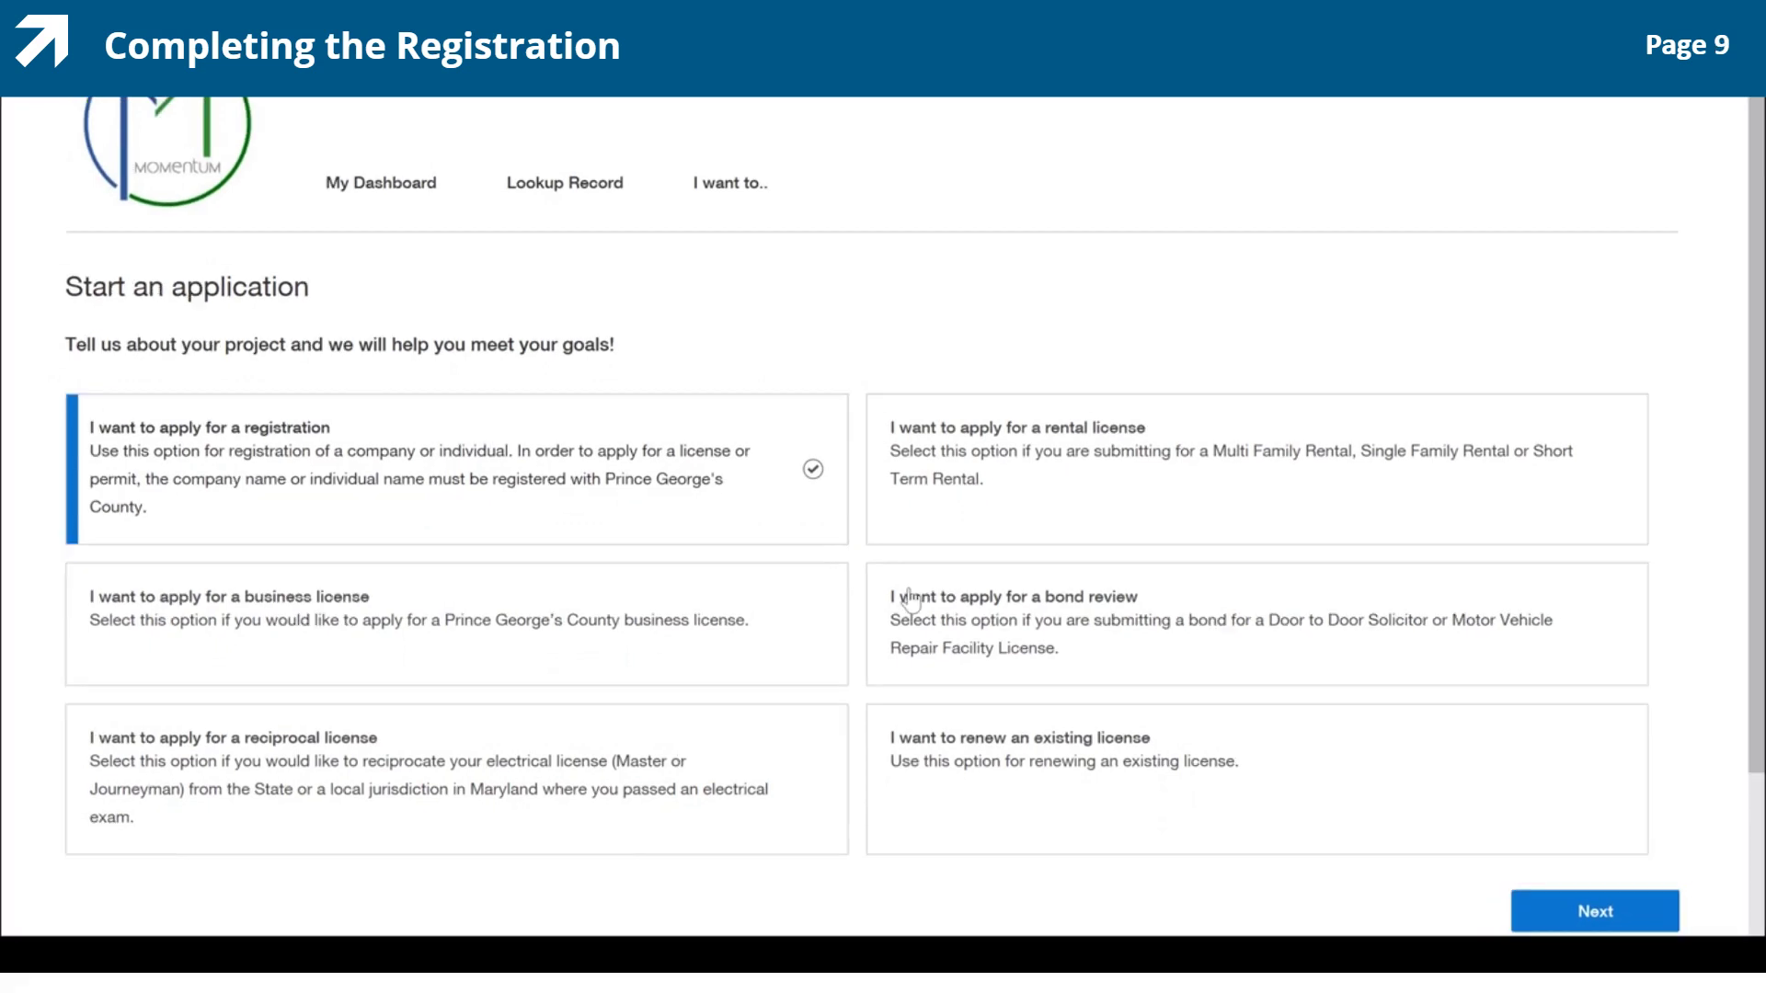
left_click(1548, 909)
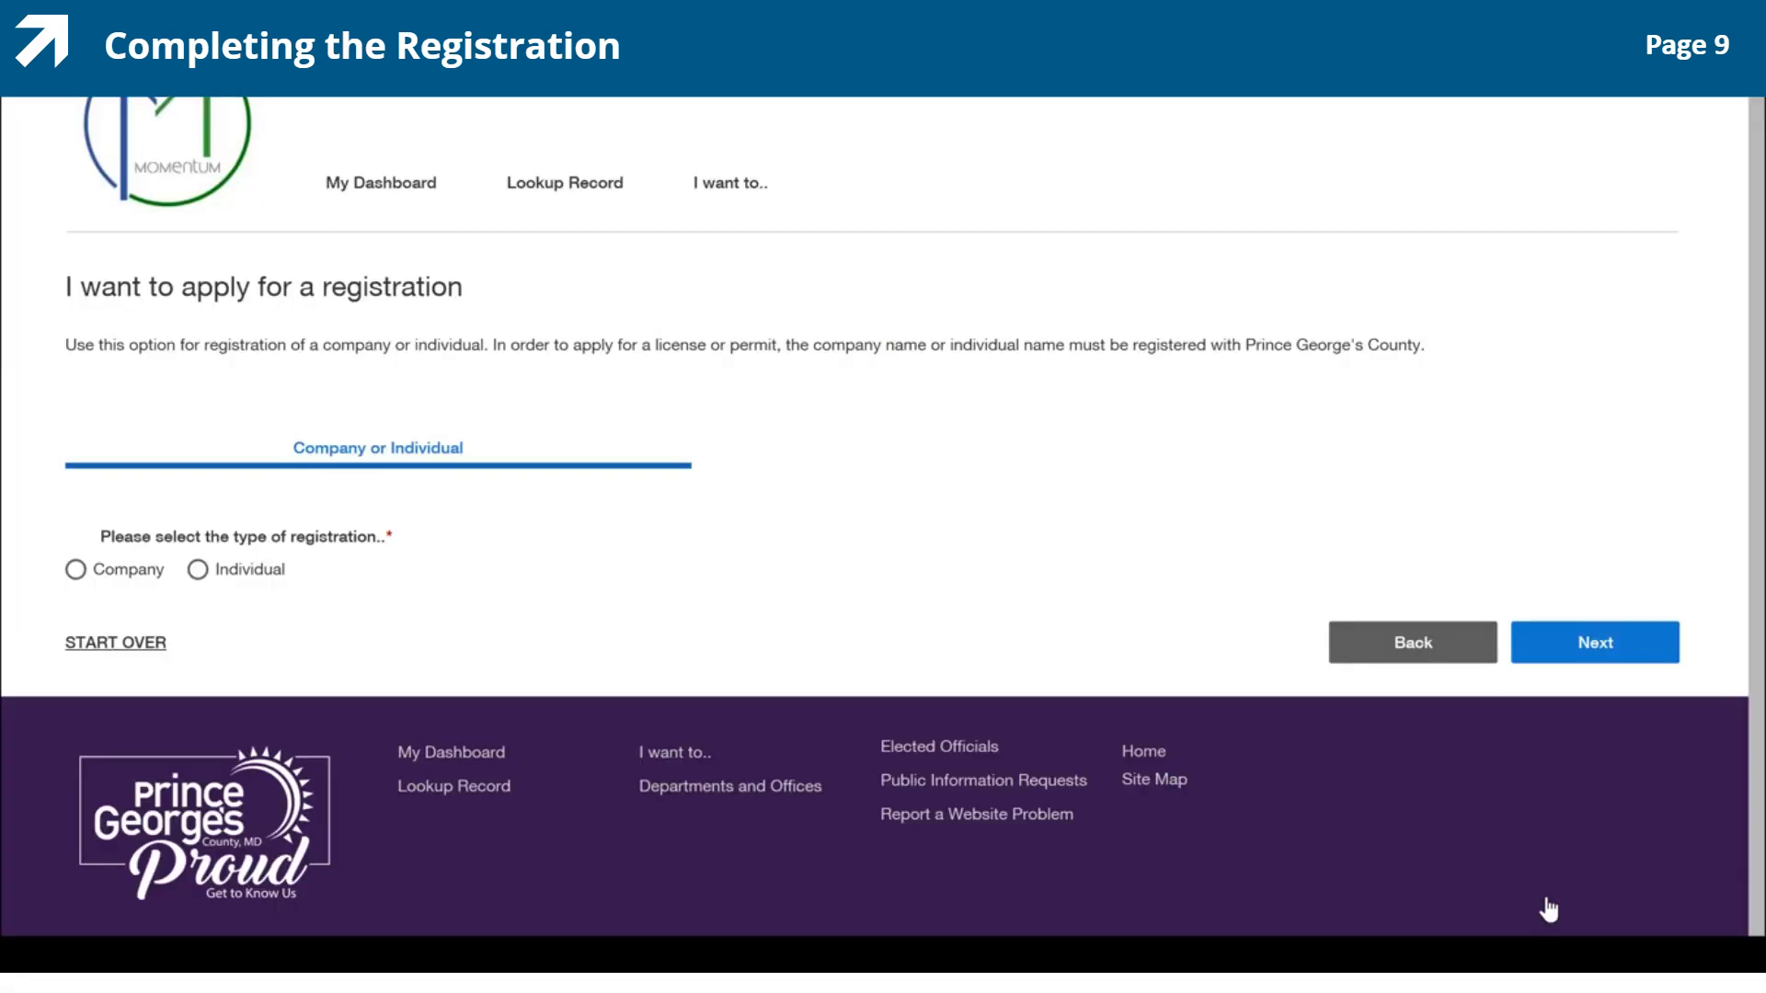
left_click(199, 576)
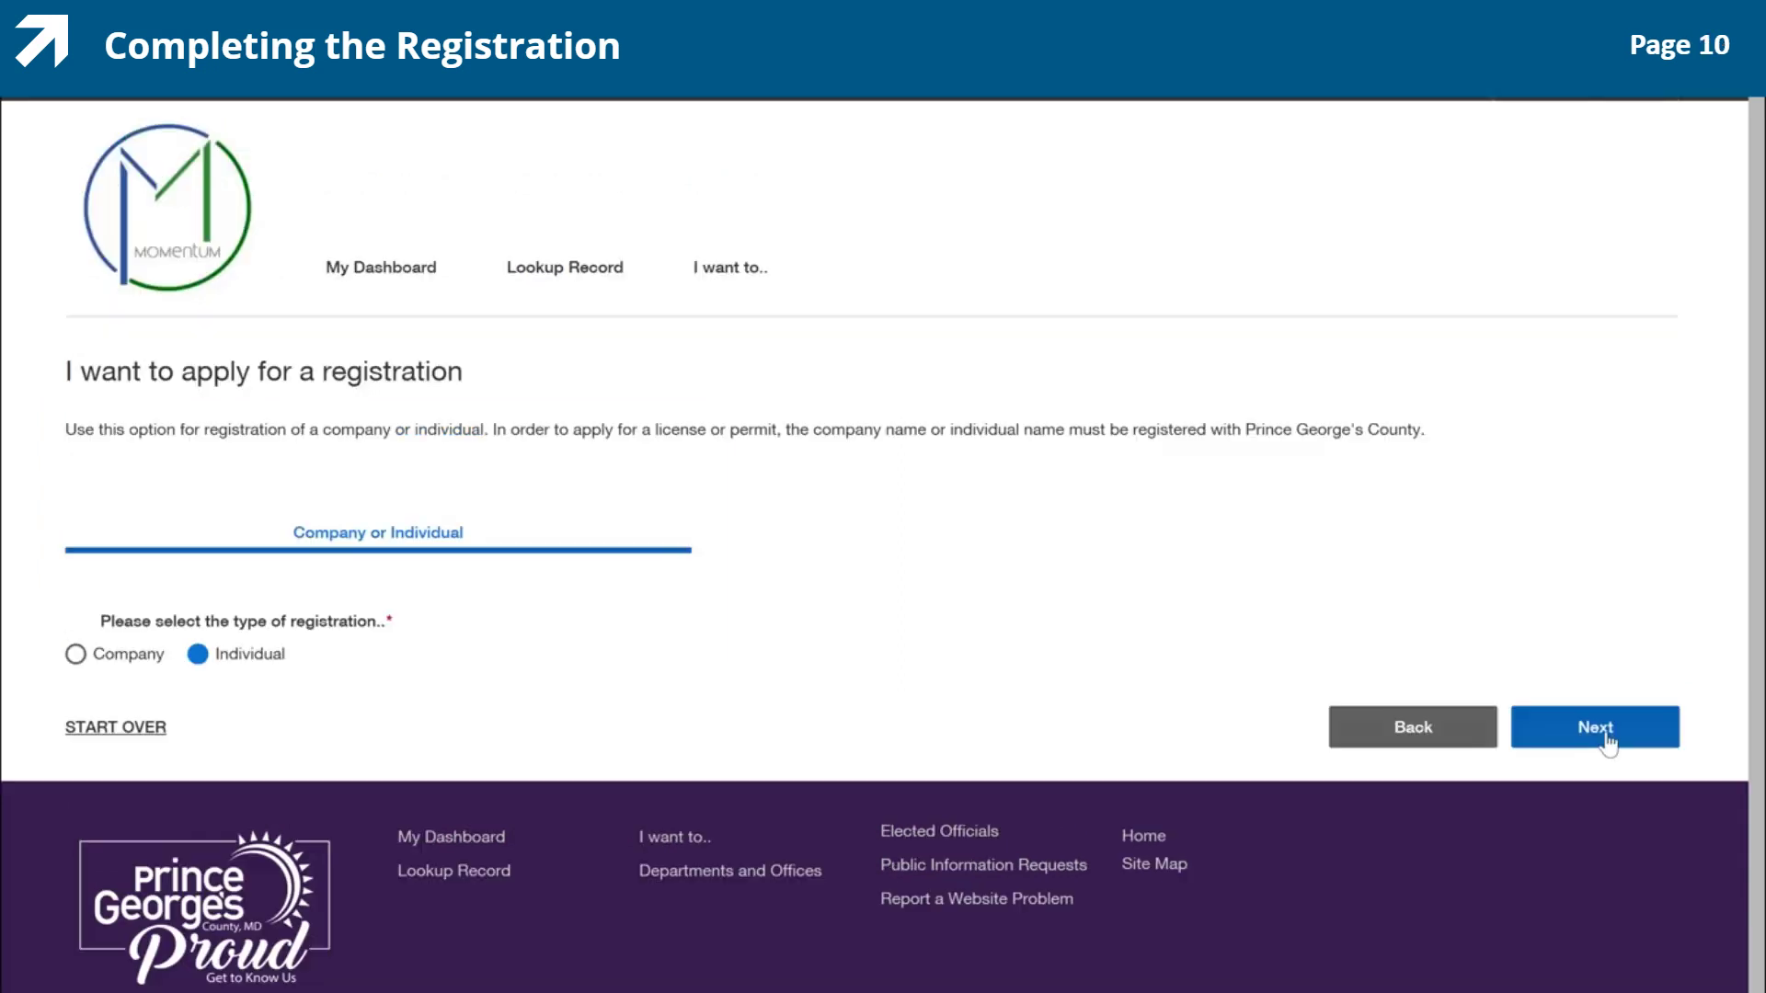
left_click(1608, 732)
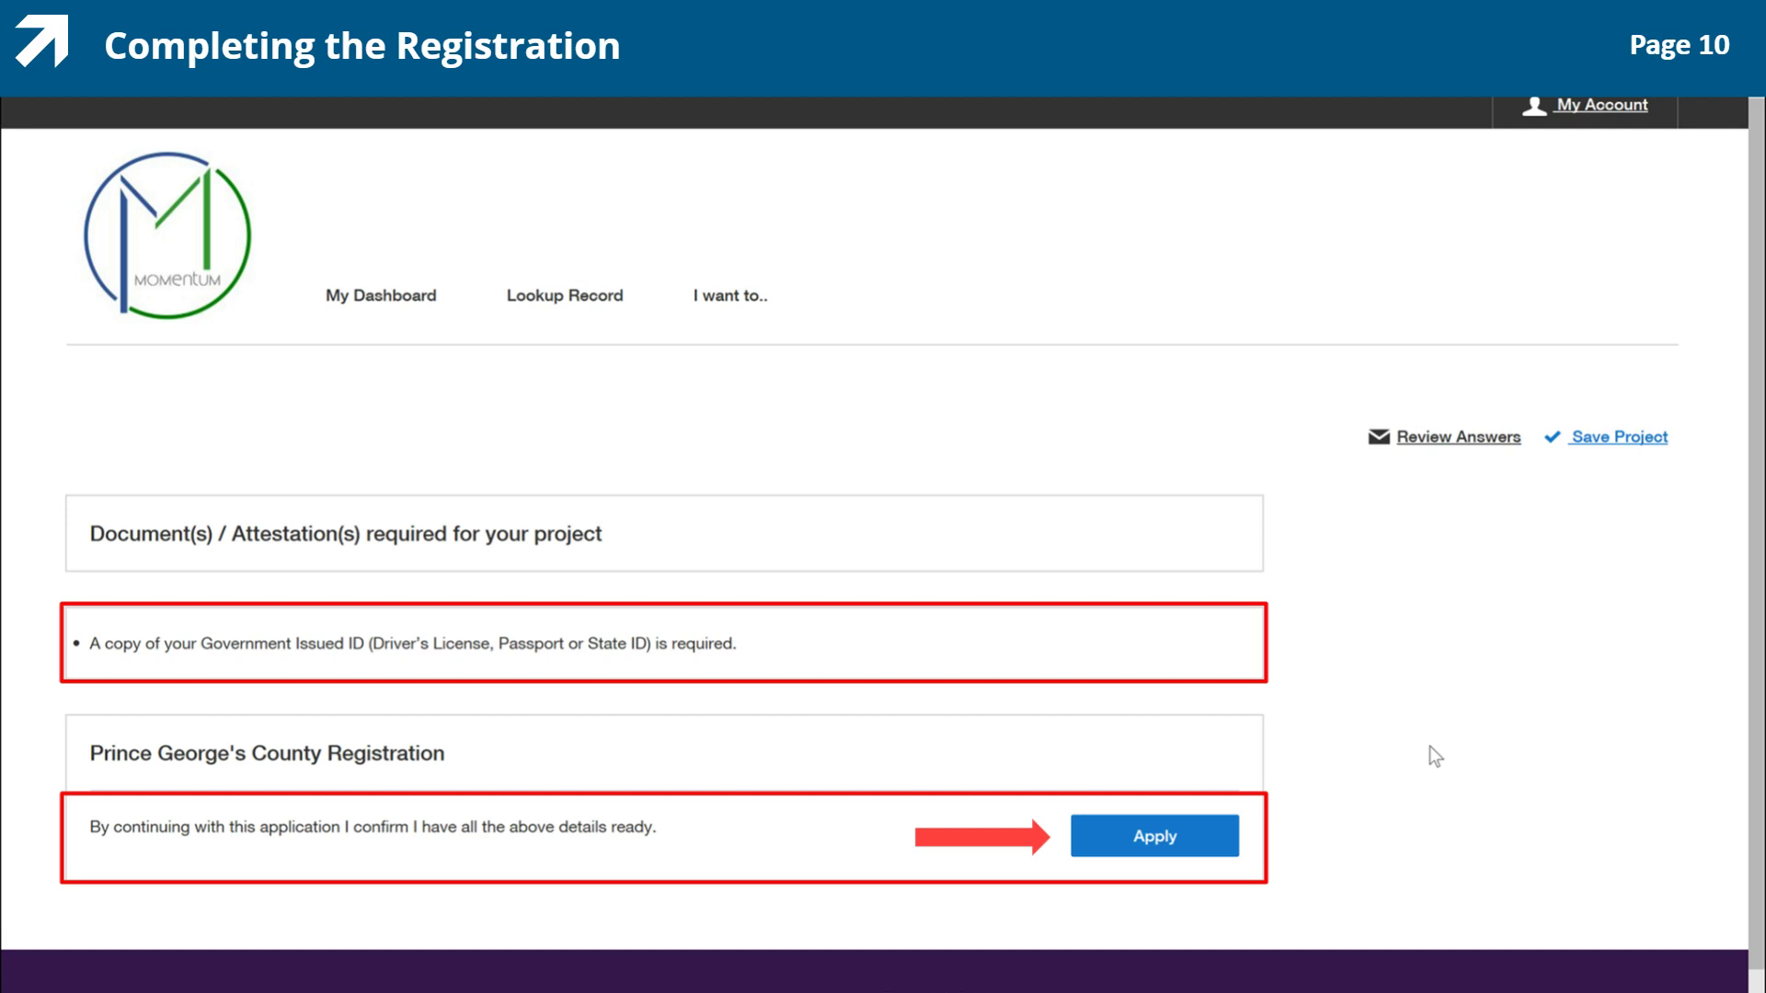
- Apply for the Prince George's County Registration, name the project with the applicant's full name, and save it to continue
left_click(1154, 809)
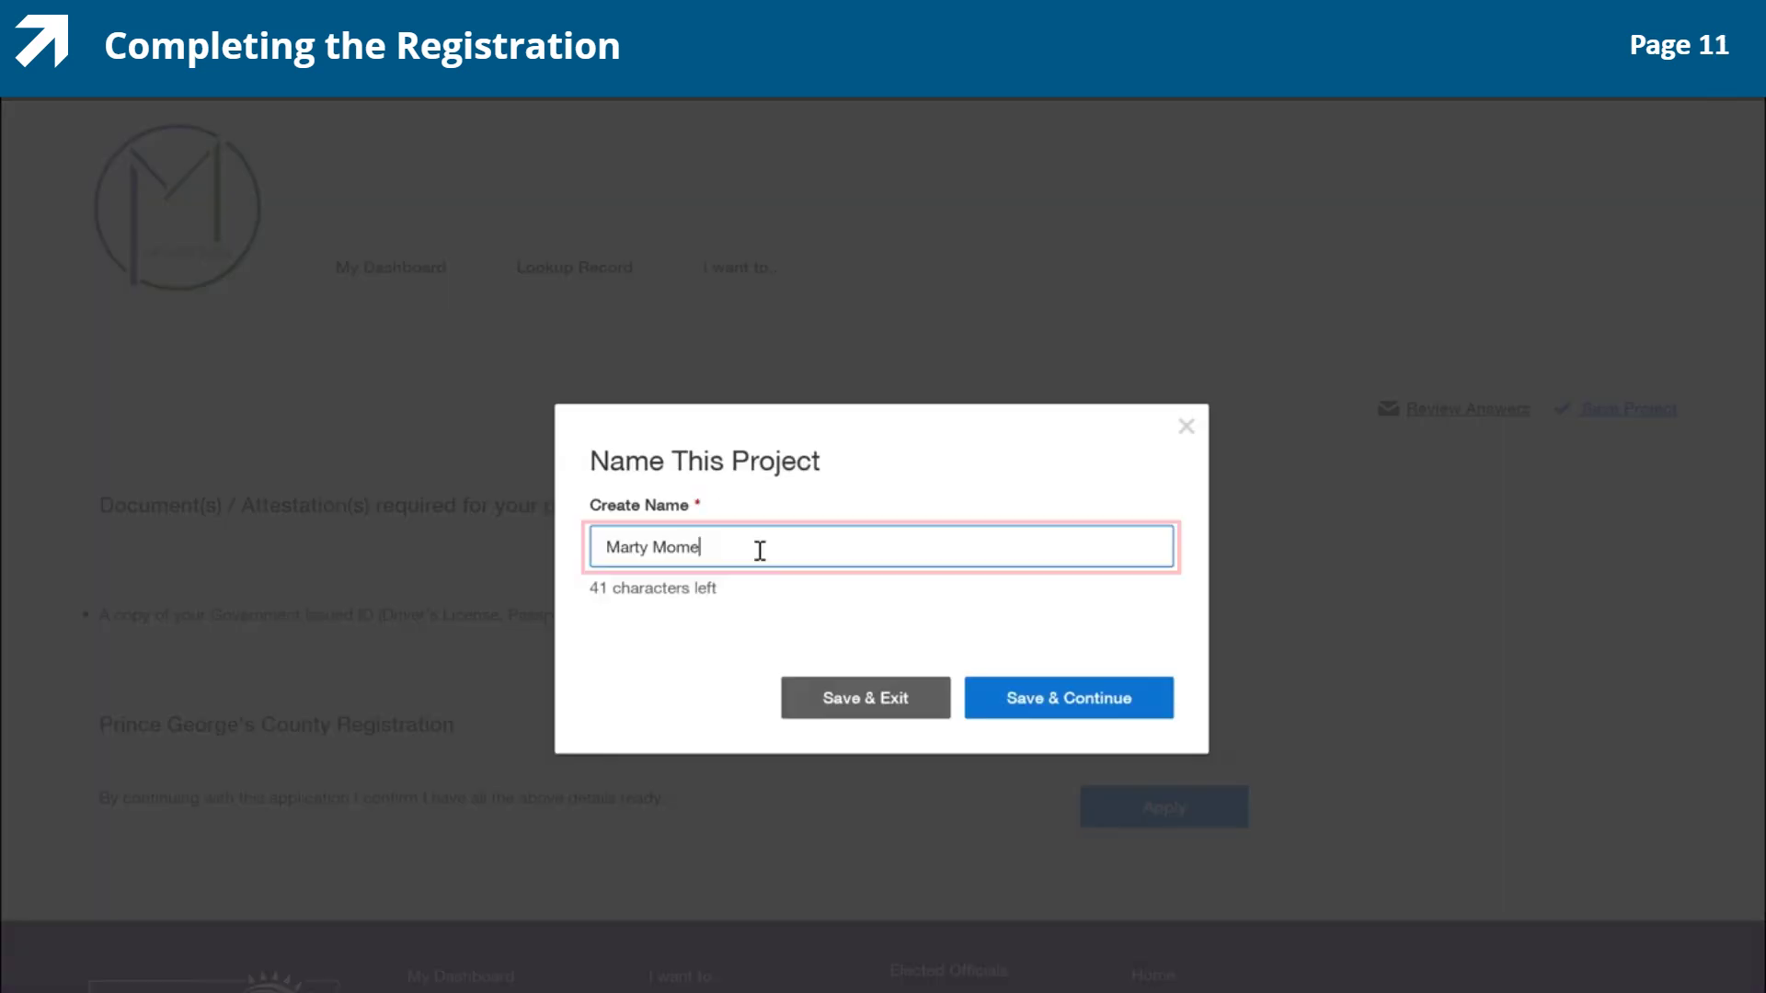
type("entum")
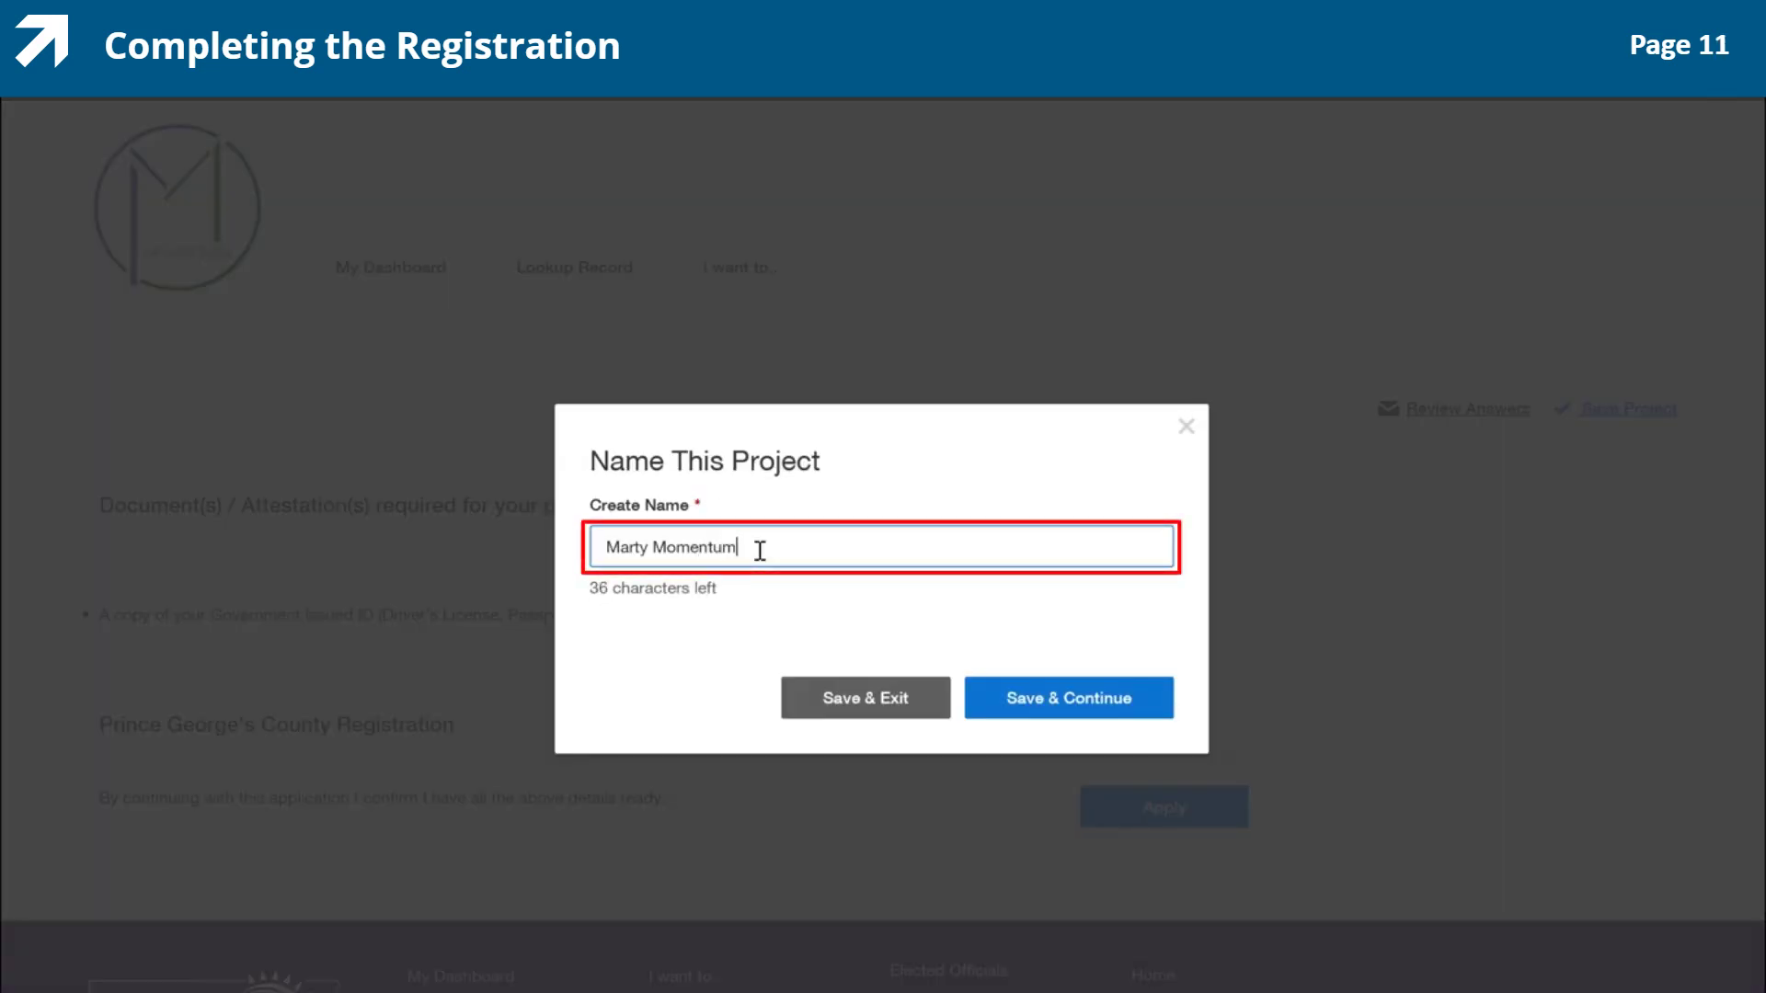
left_click(1018, 701)
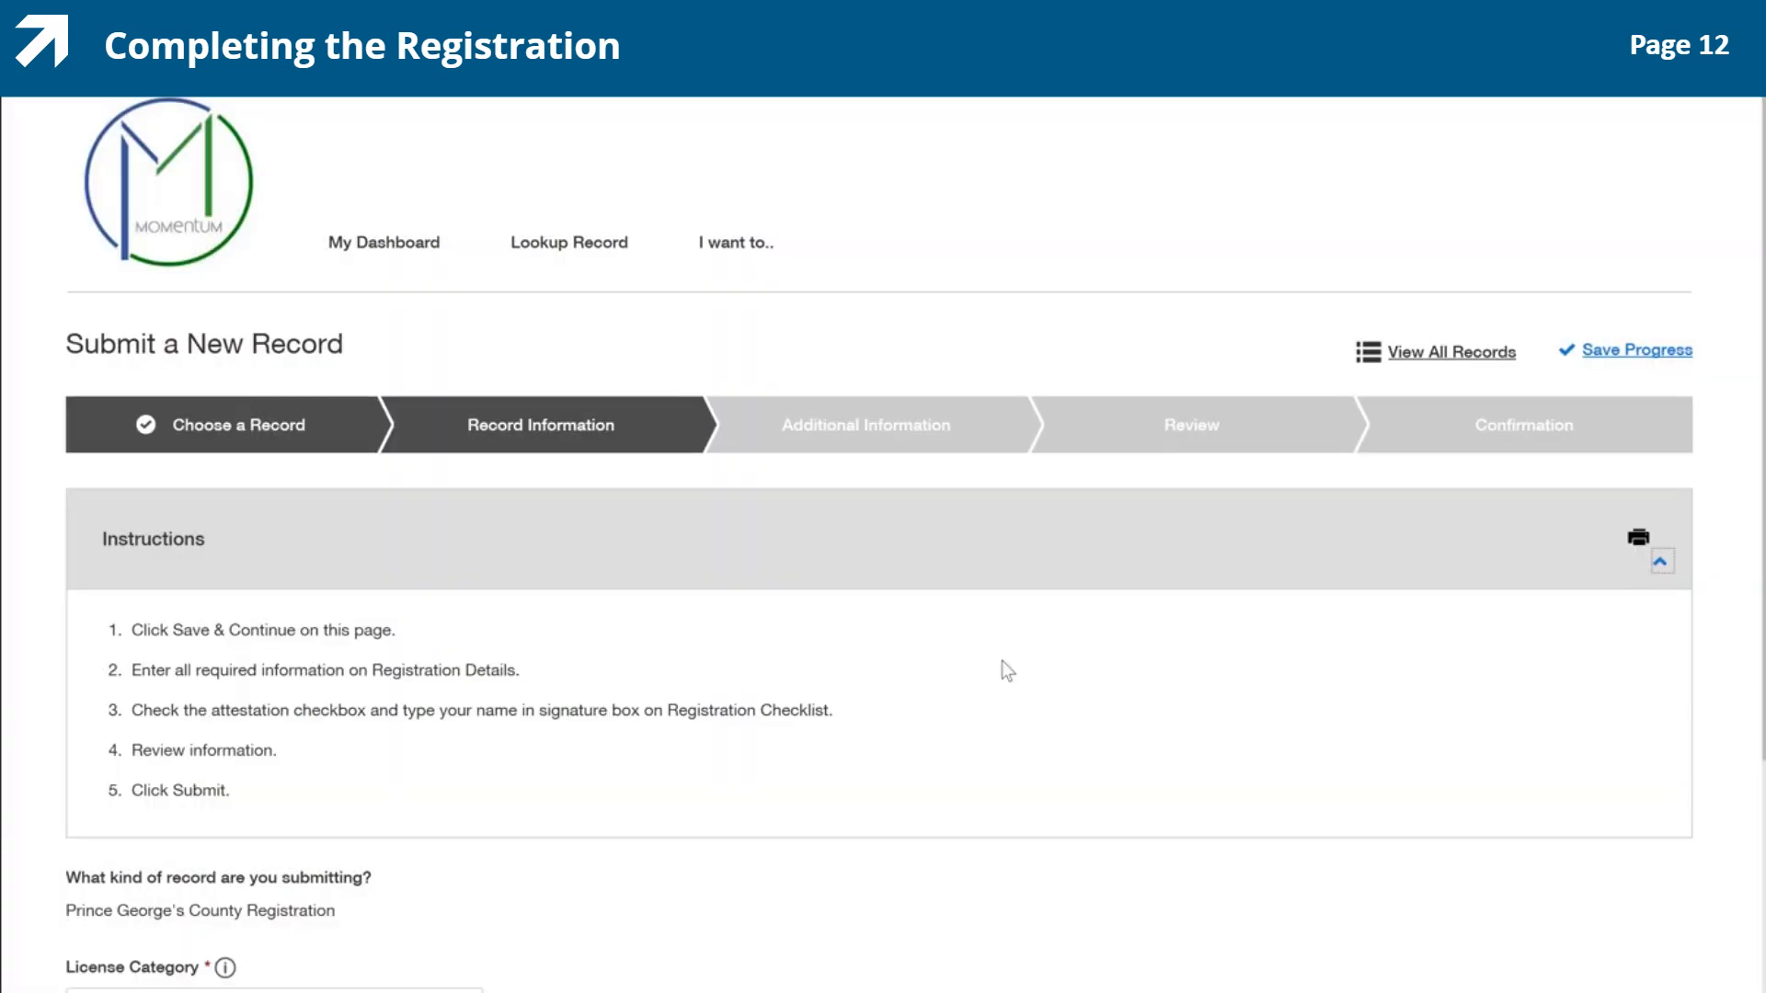
- Add an authorized user row with the person's first name, last name and email
scroll(1001, 660, "down", 1)
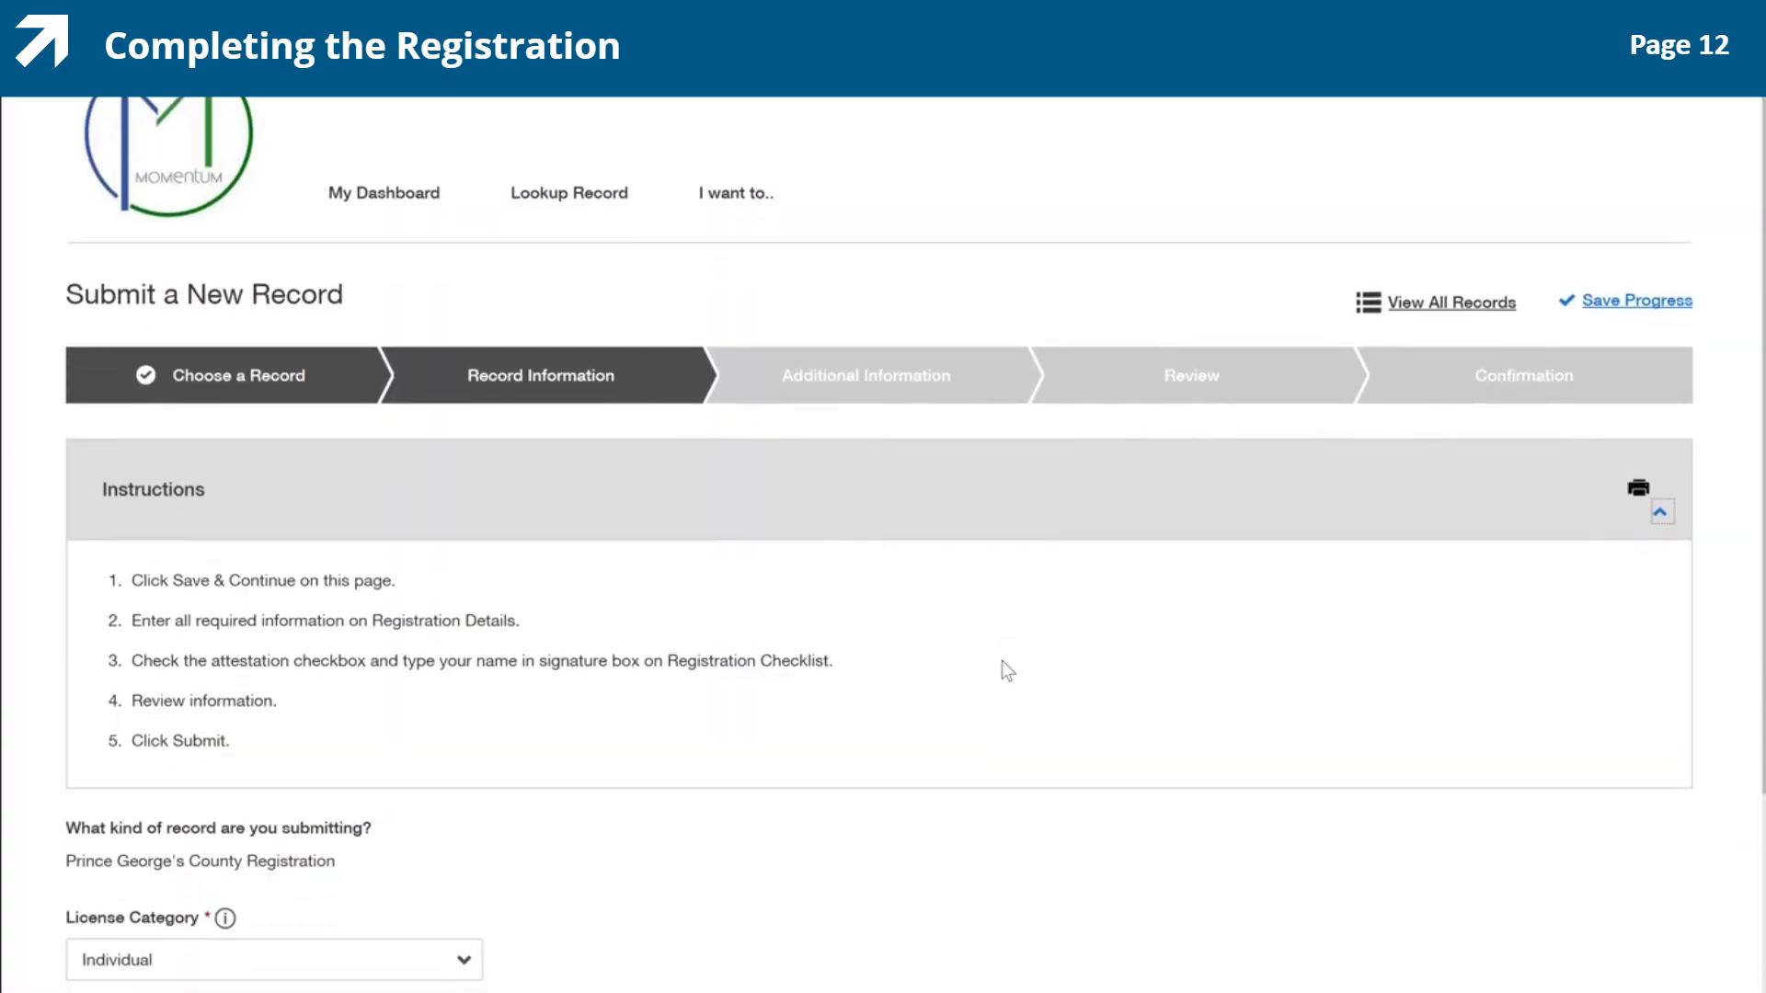
scroll(1001, 661, "down", 3)
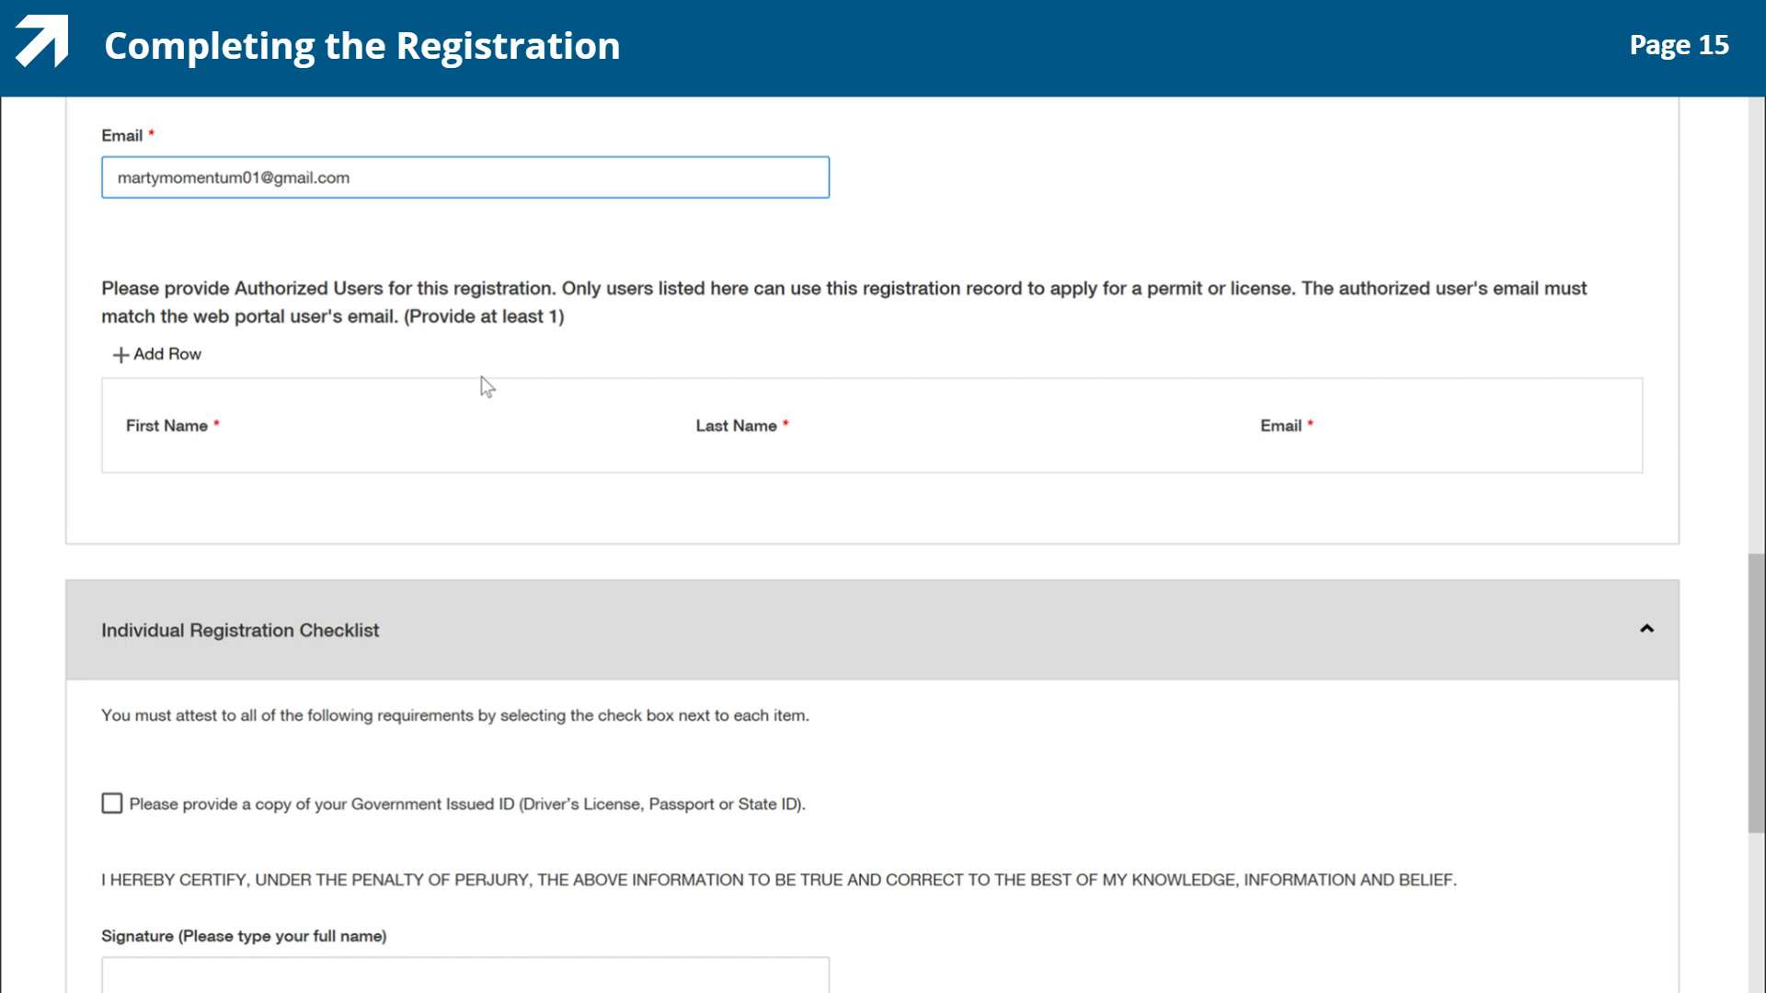
left_click(182, 363)
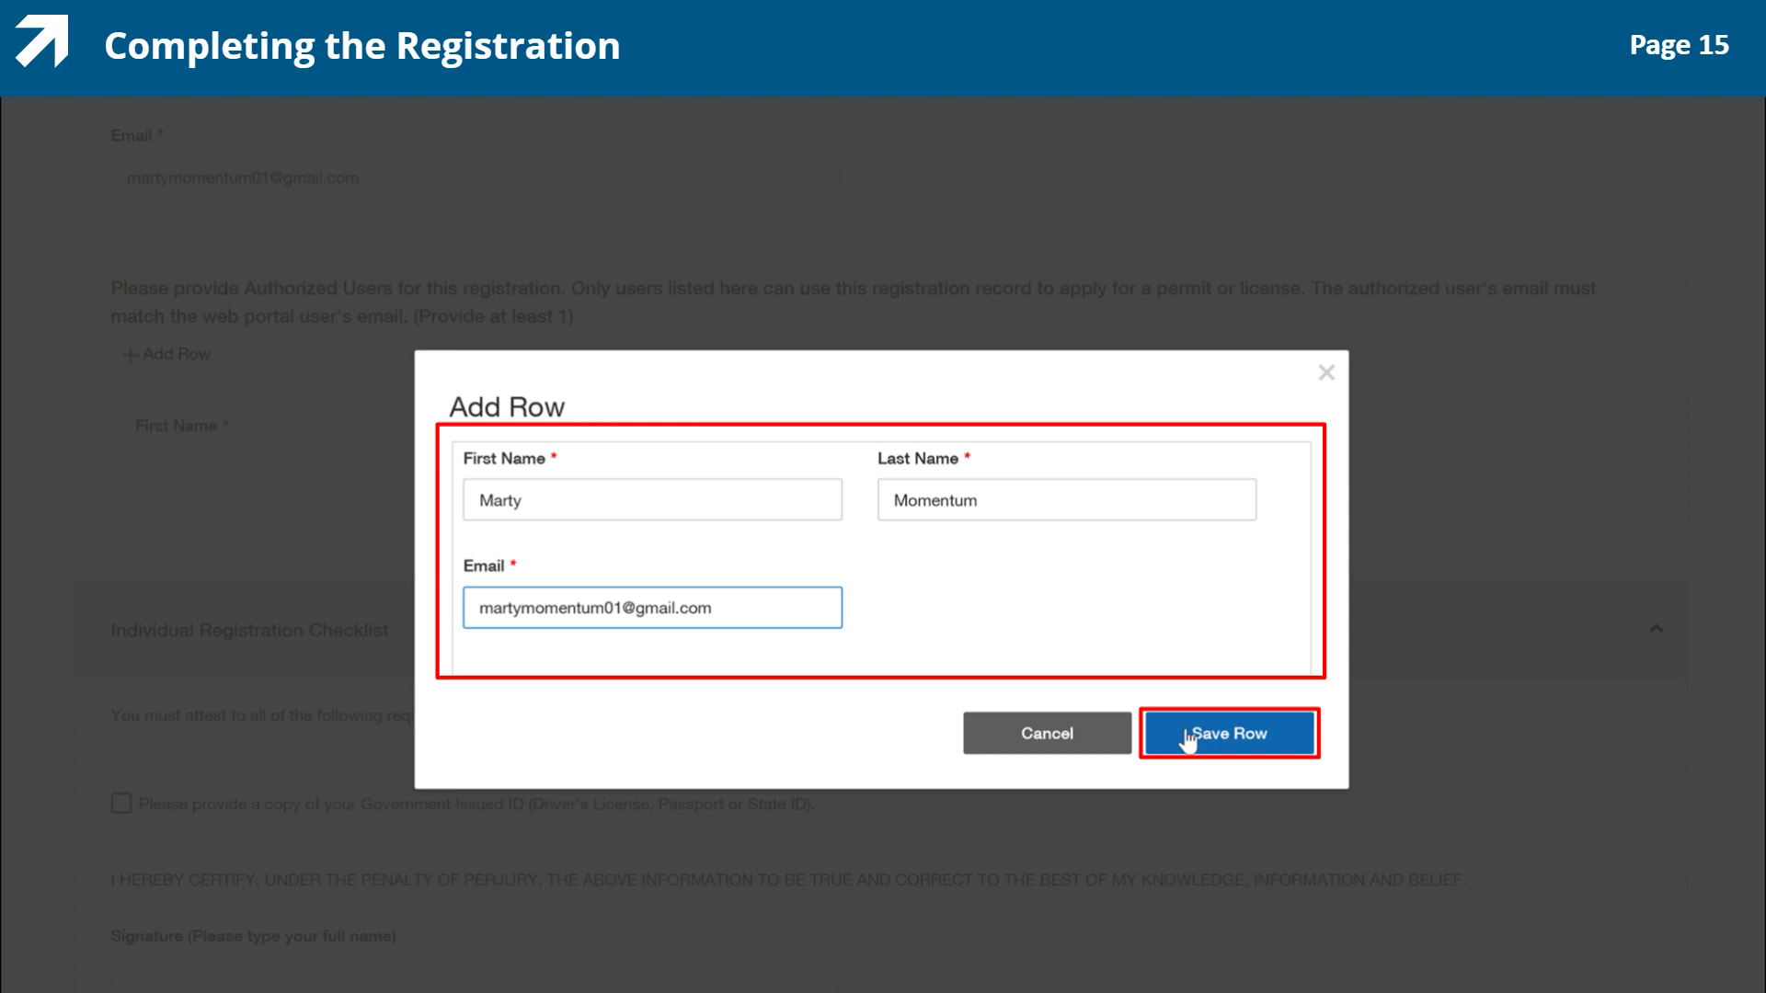
left_click(1223, 733)
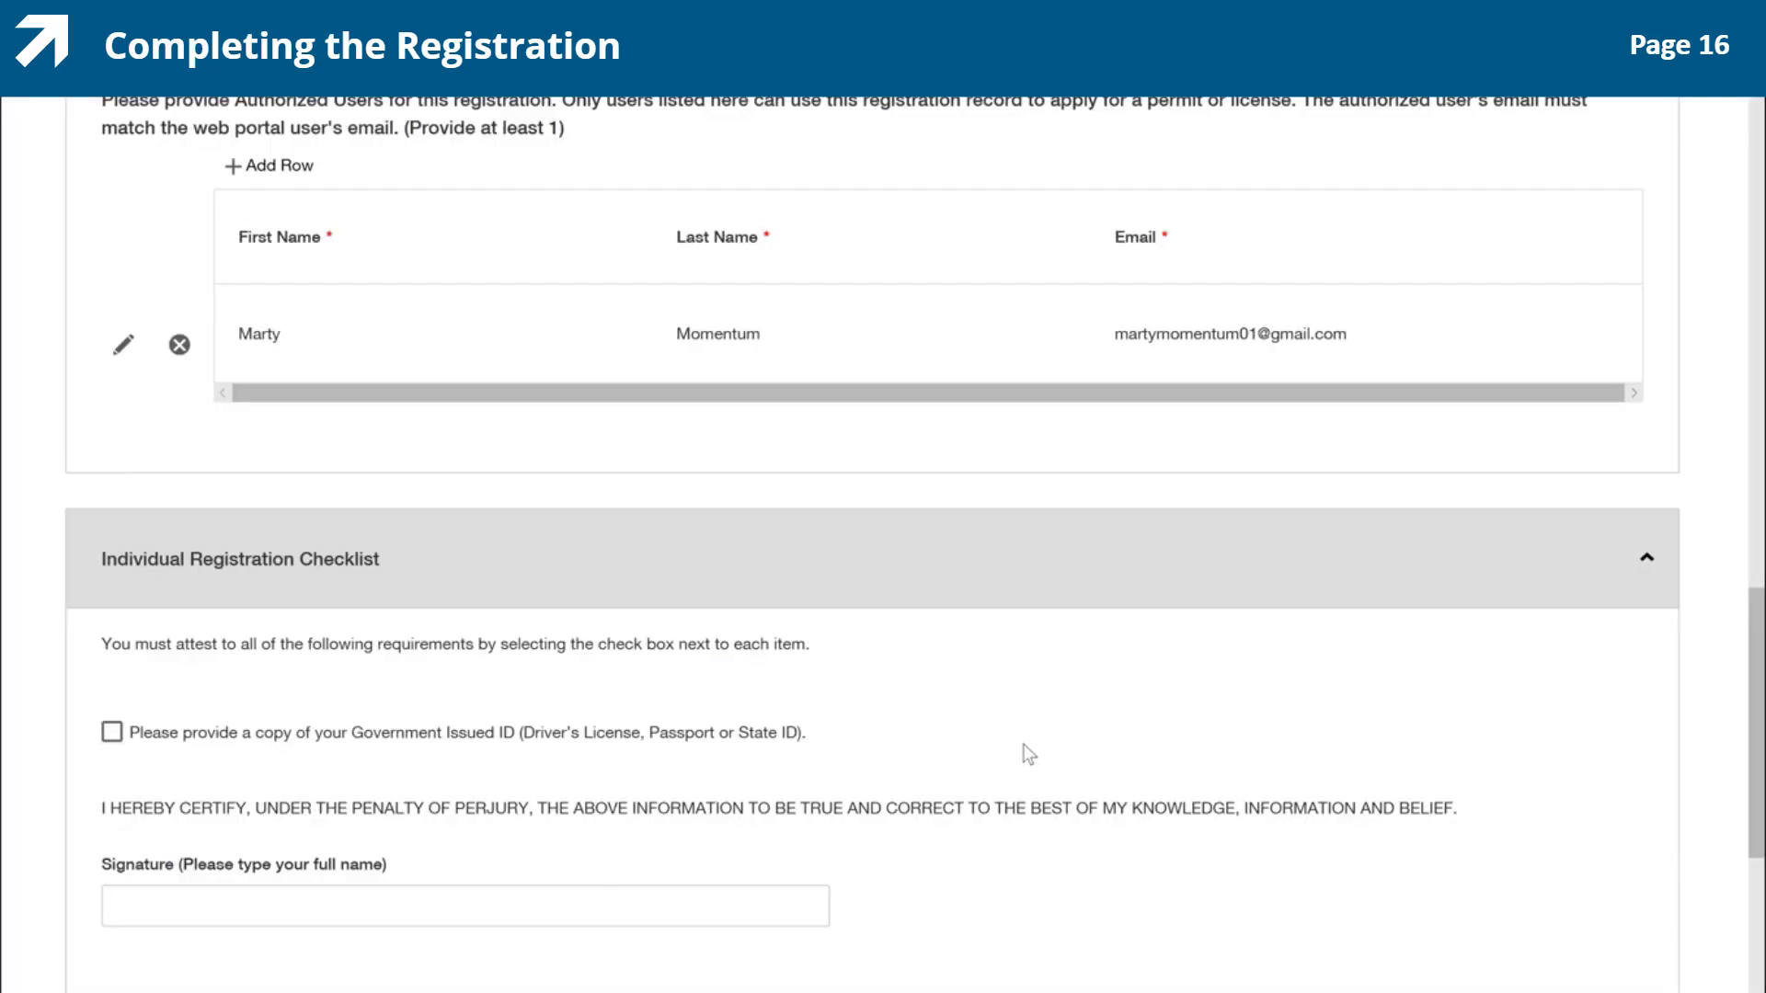
- Attest to the Government Issued ID requirement in the Individual Registration Checklist and sign with the applicant's full name
scroll(1028, 754, "down", 1)
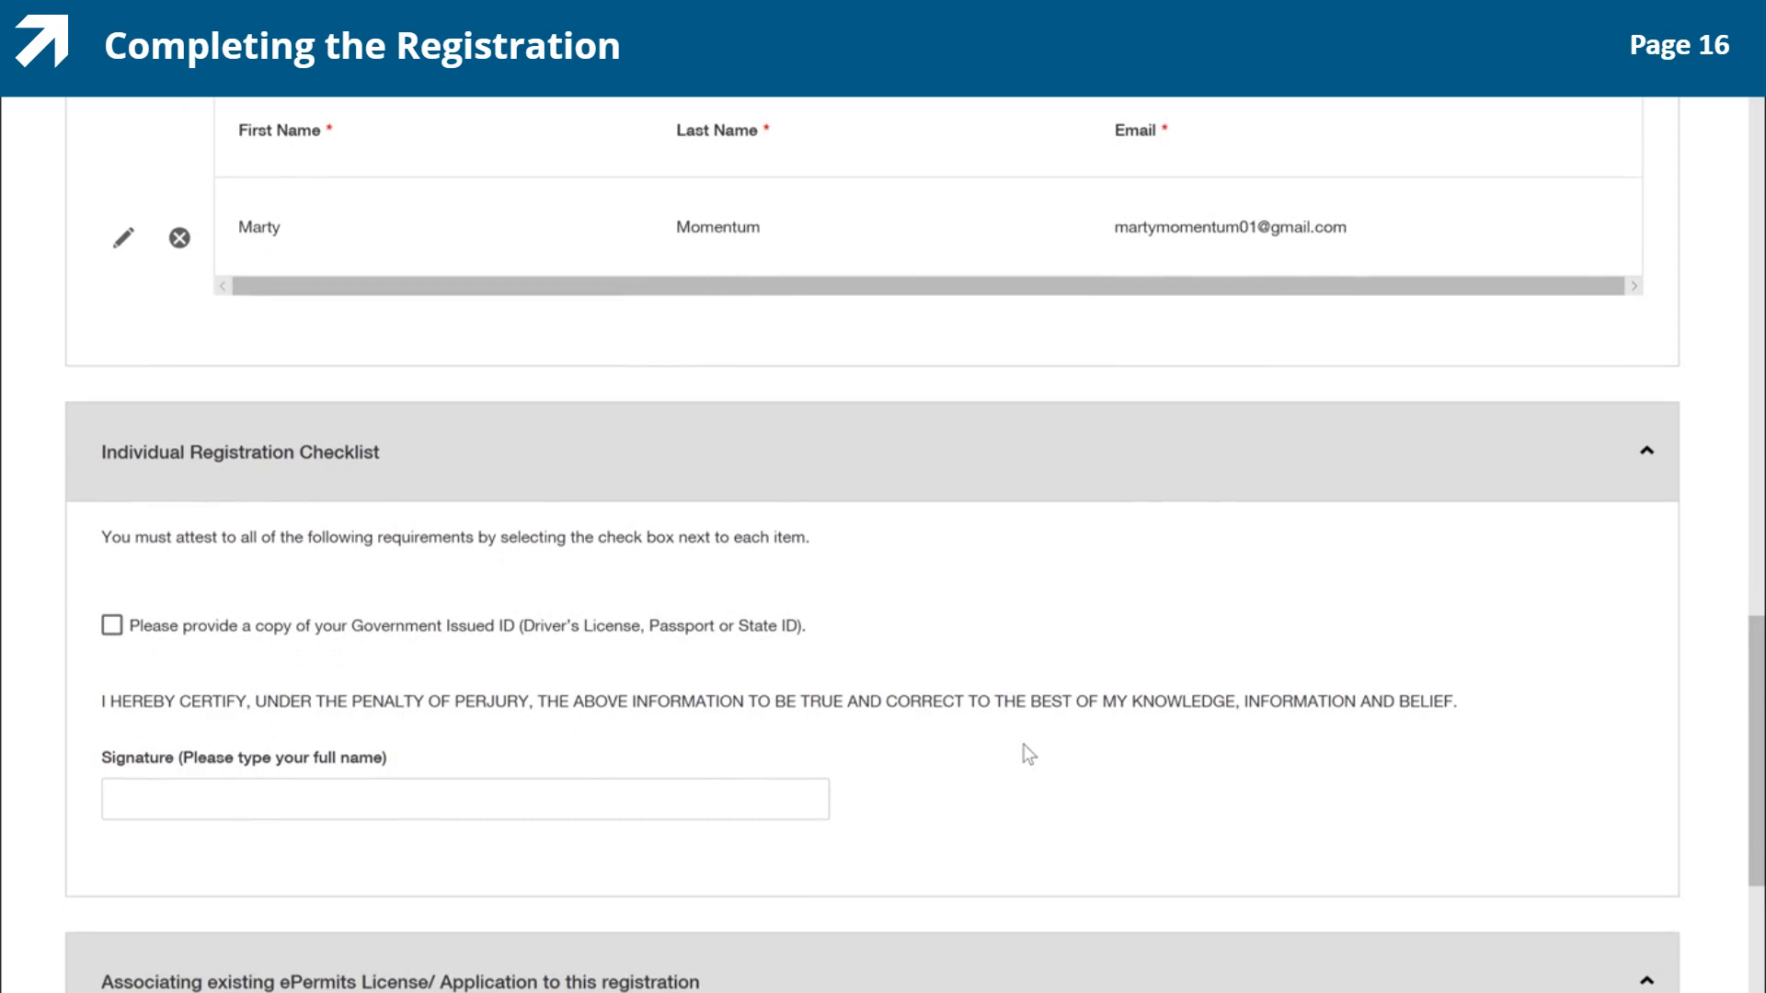
scroll(1028, 754, "down", 3)
left_click(111, 353)
left_click(197, 533)
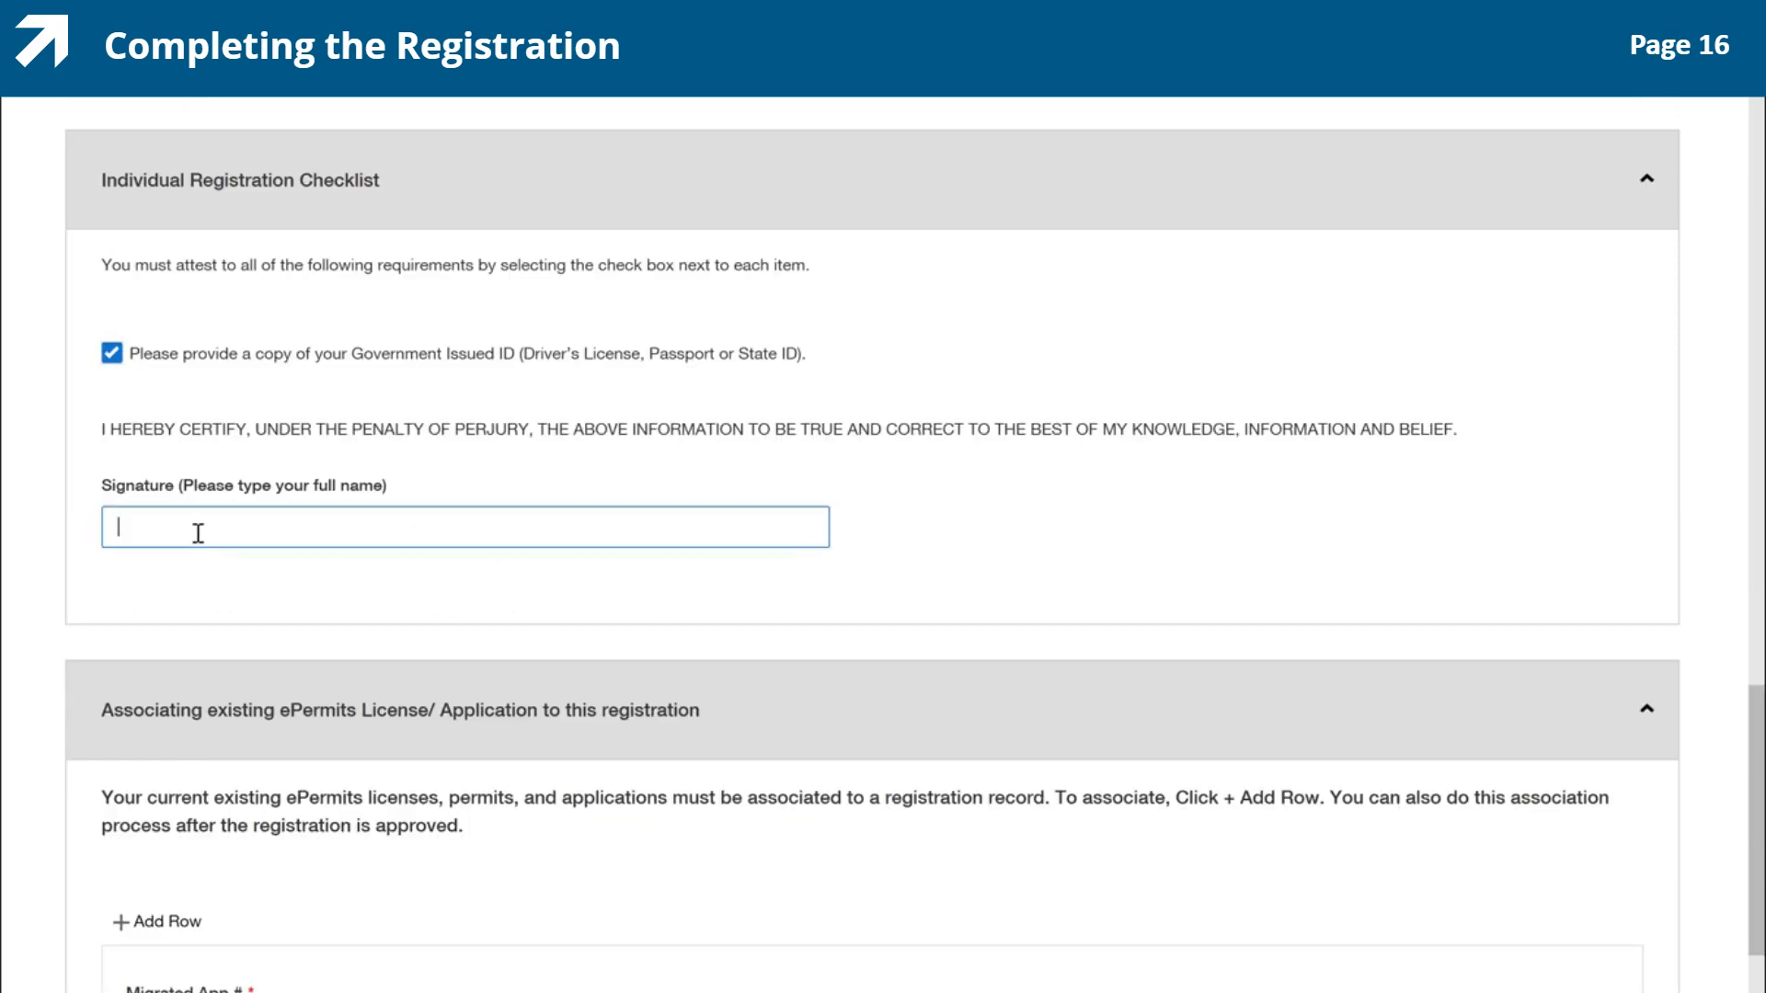
type("Marty Momentum")
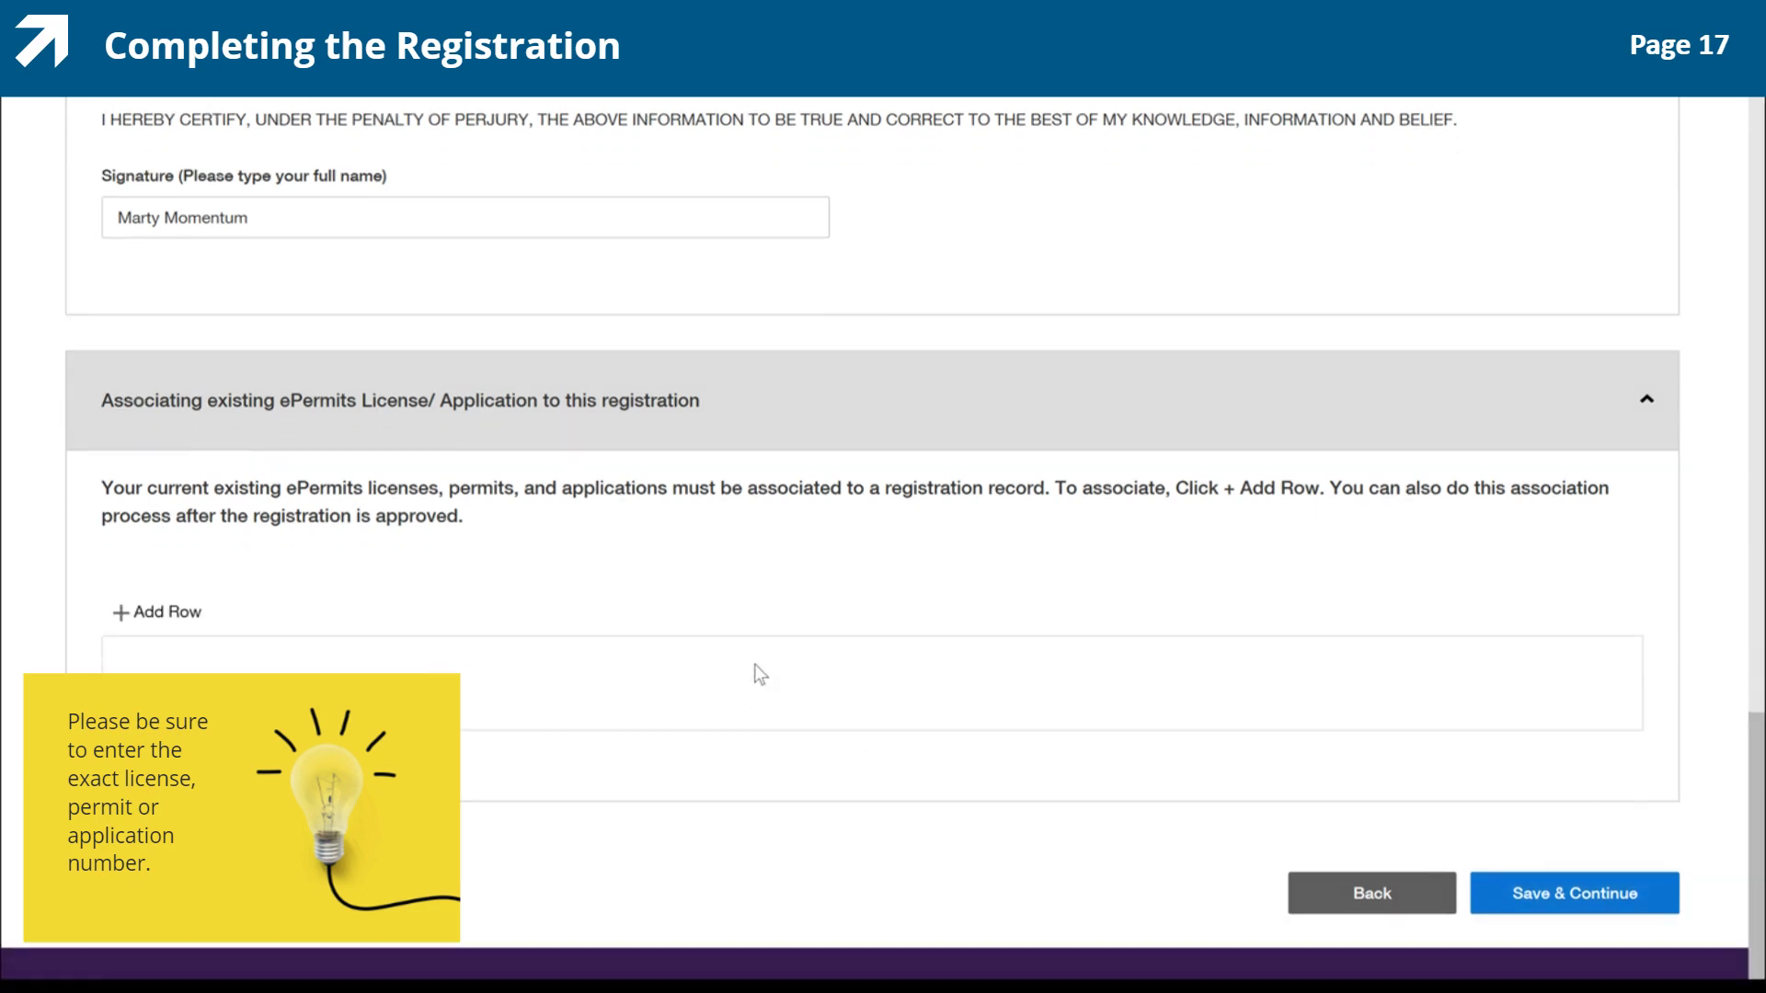
- Try to associate an existing ePermits license with the registration by entering its application number in a new row
scroll(759, 674, "down", 2)
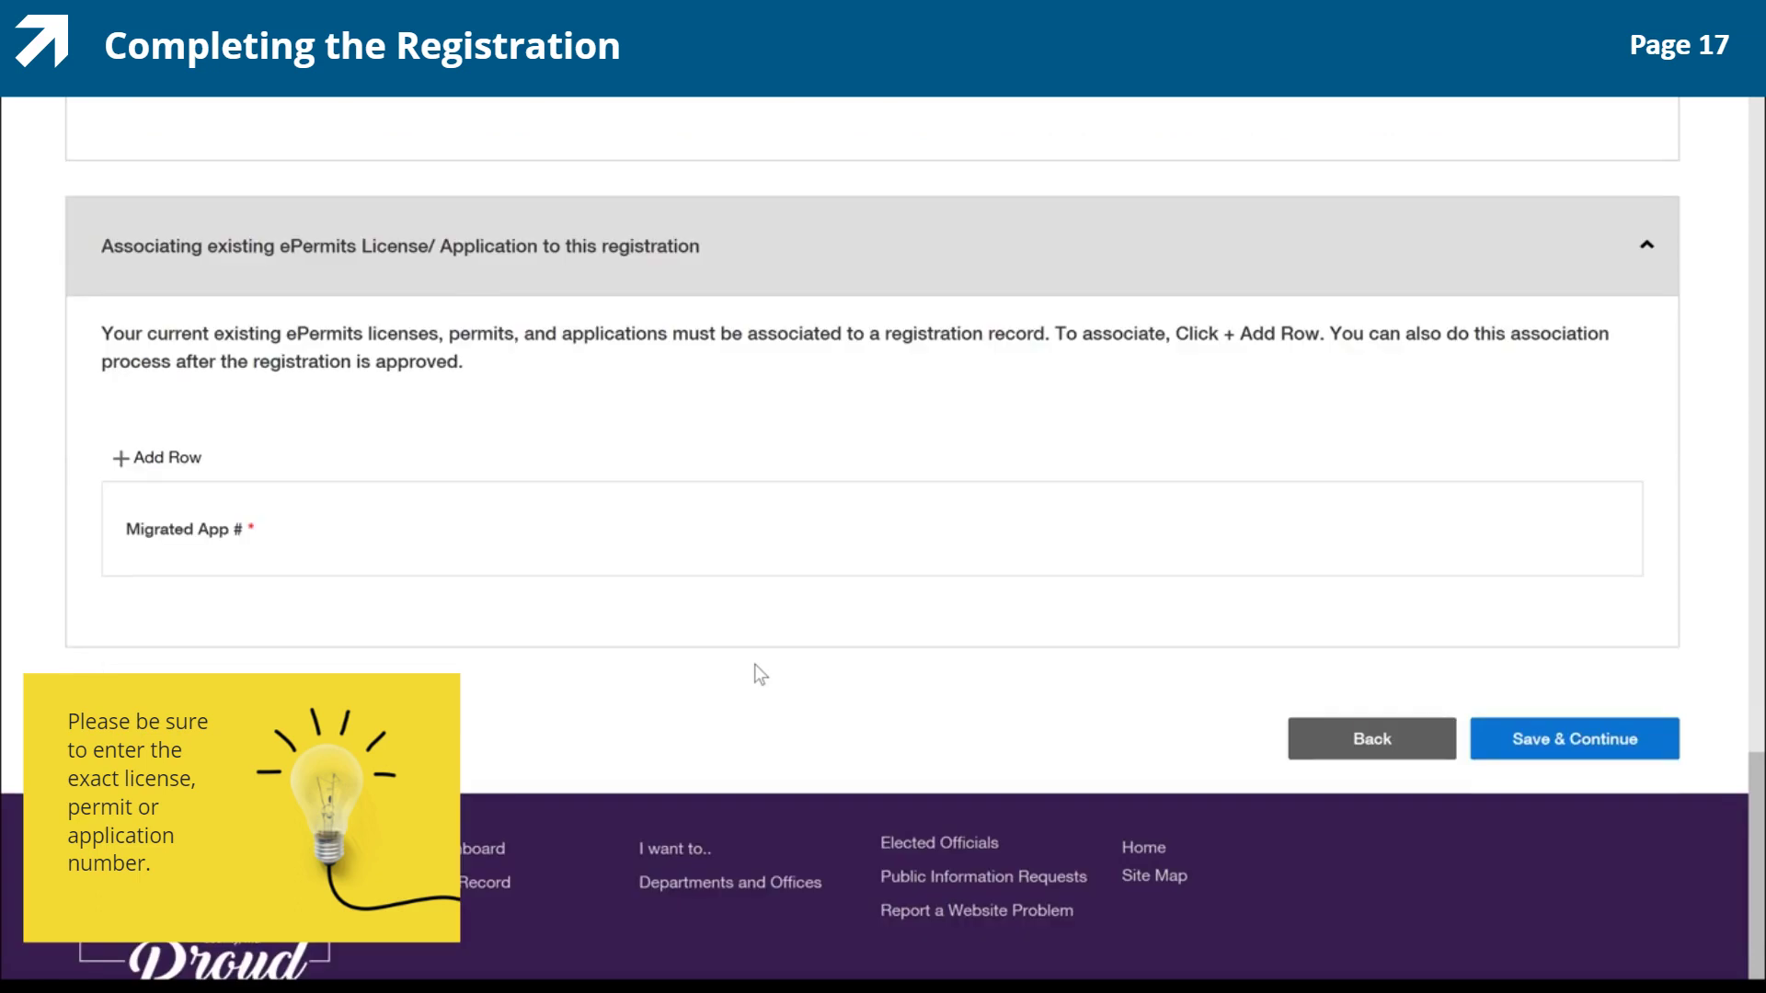
left_click(167, 459)
left_click(631, 508)
type("123-2020-0")
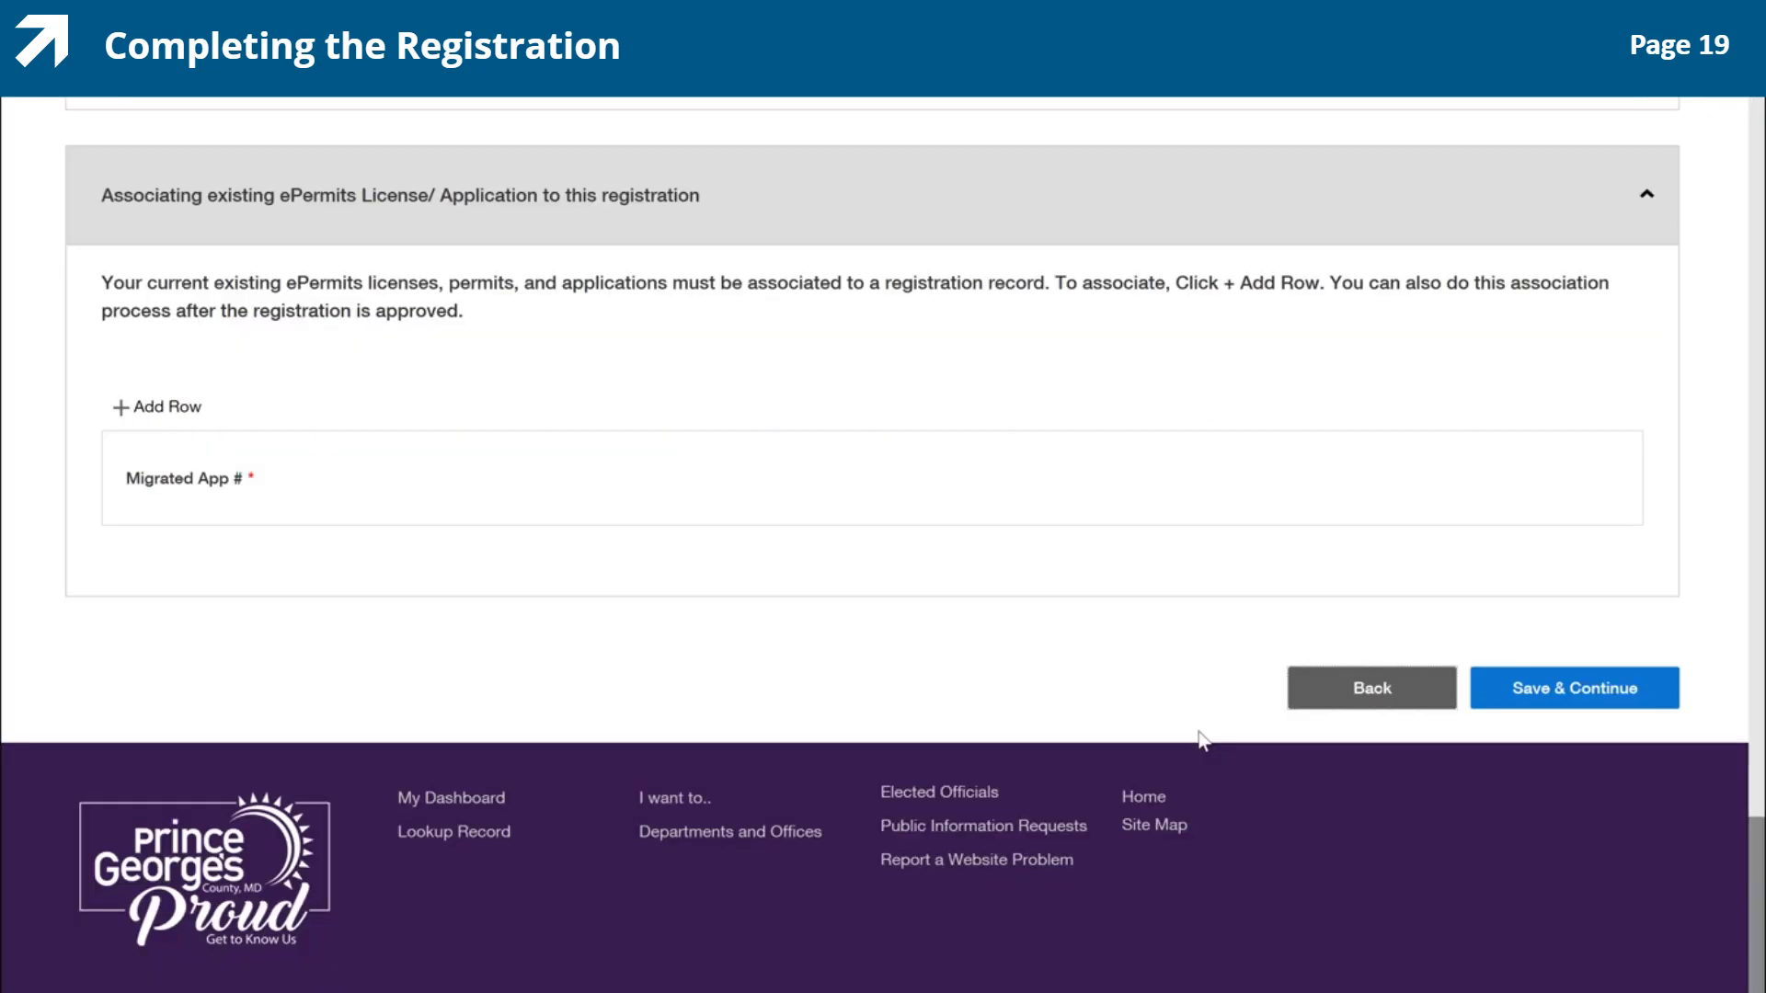
- Save the additional information and go over the record information on the review page
left_click(1588, 708)
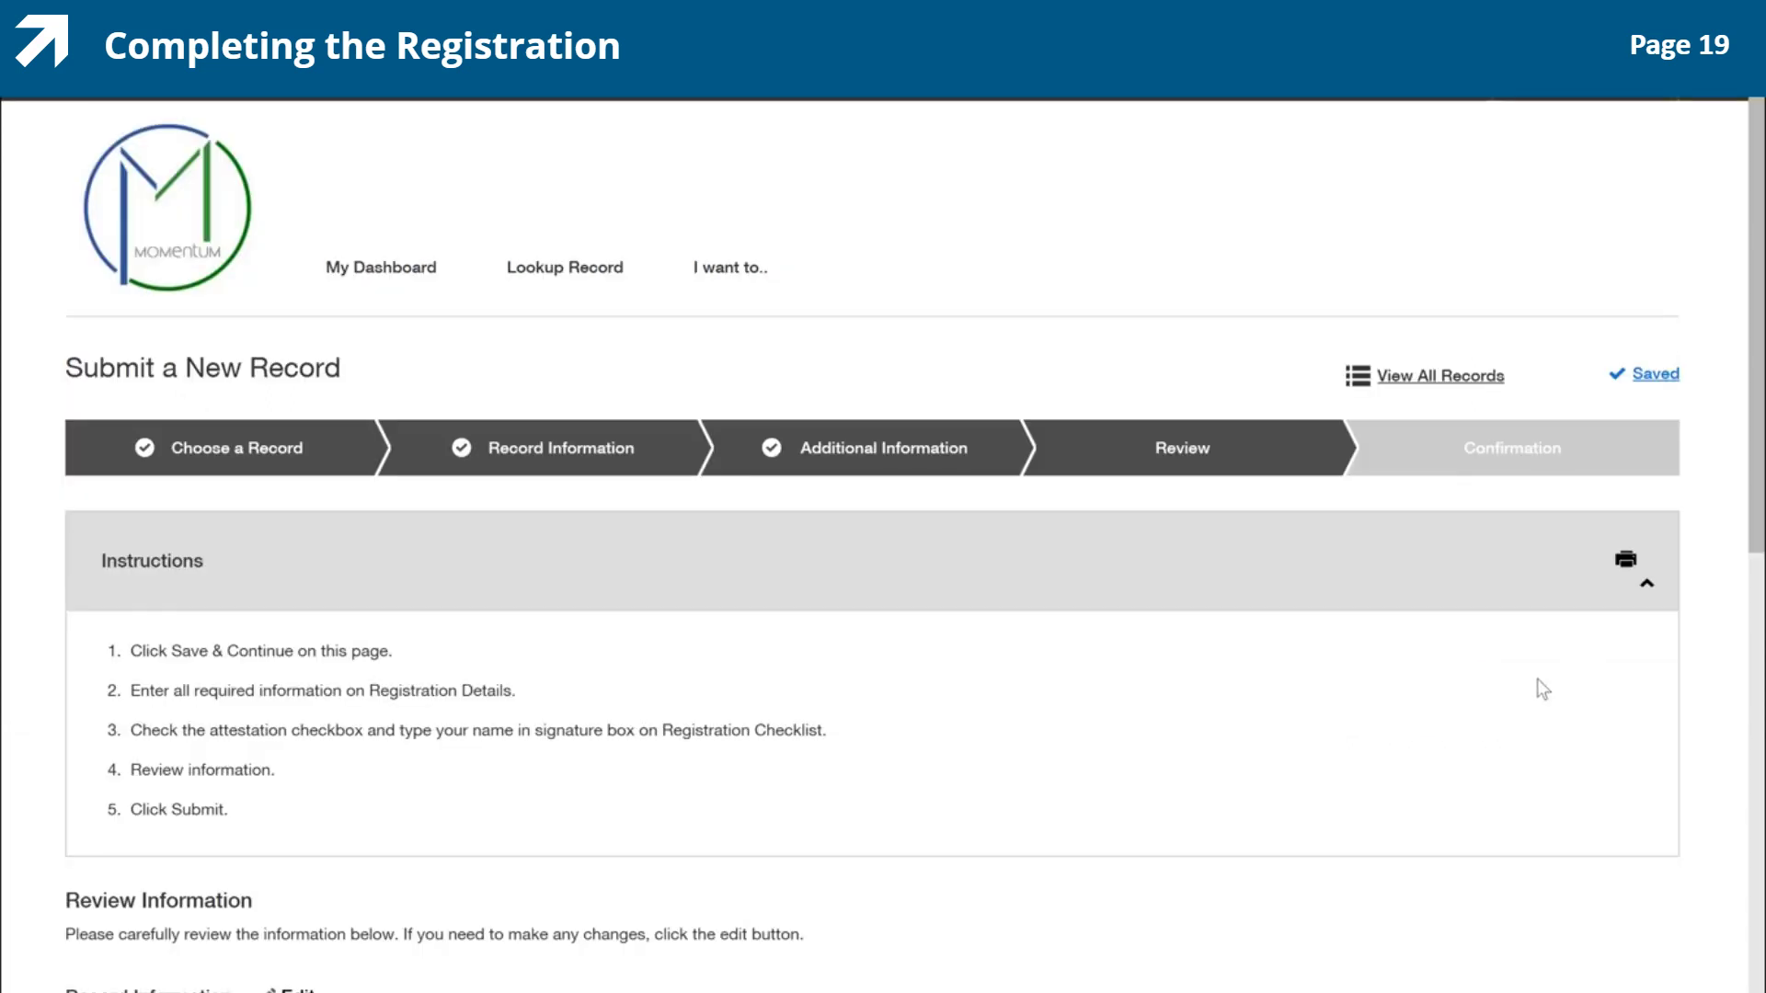
scroll(1123, 823, "down", 1)
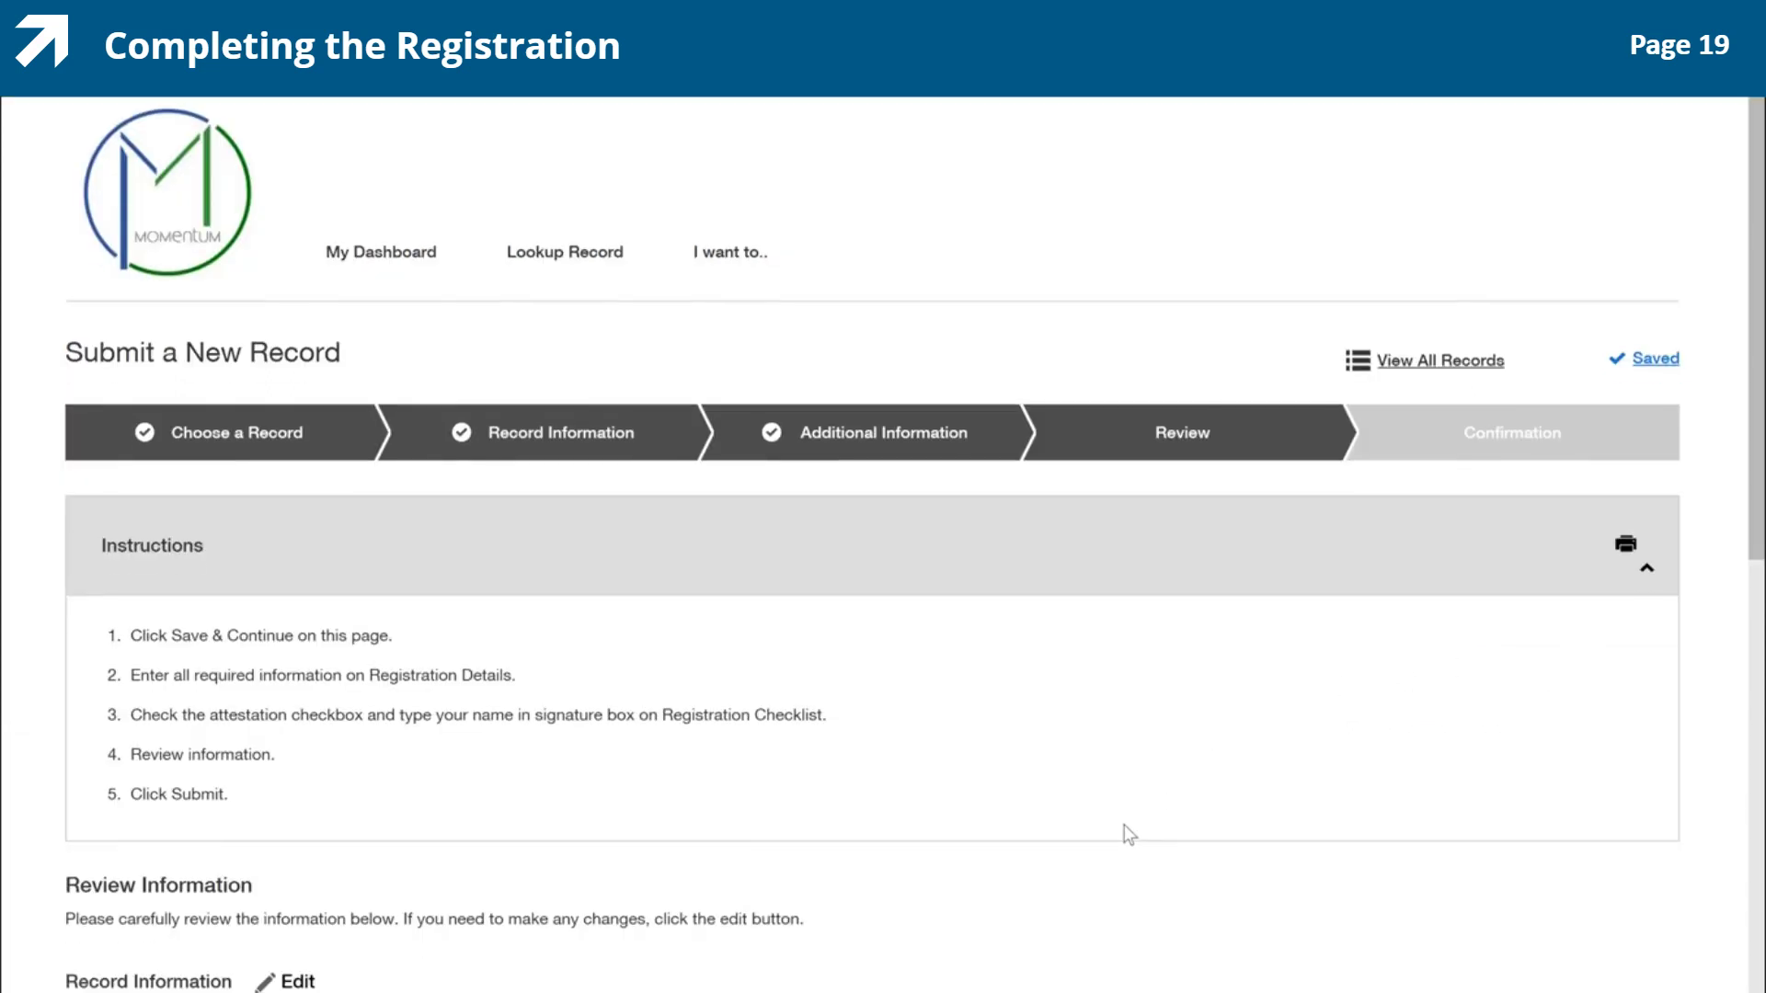
scroll(1123, 824, "down", 8)
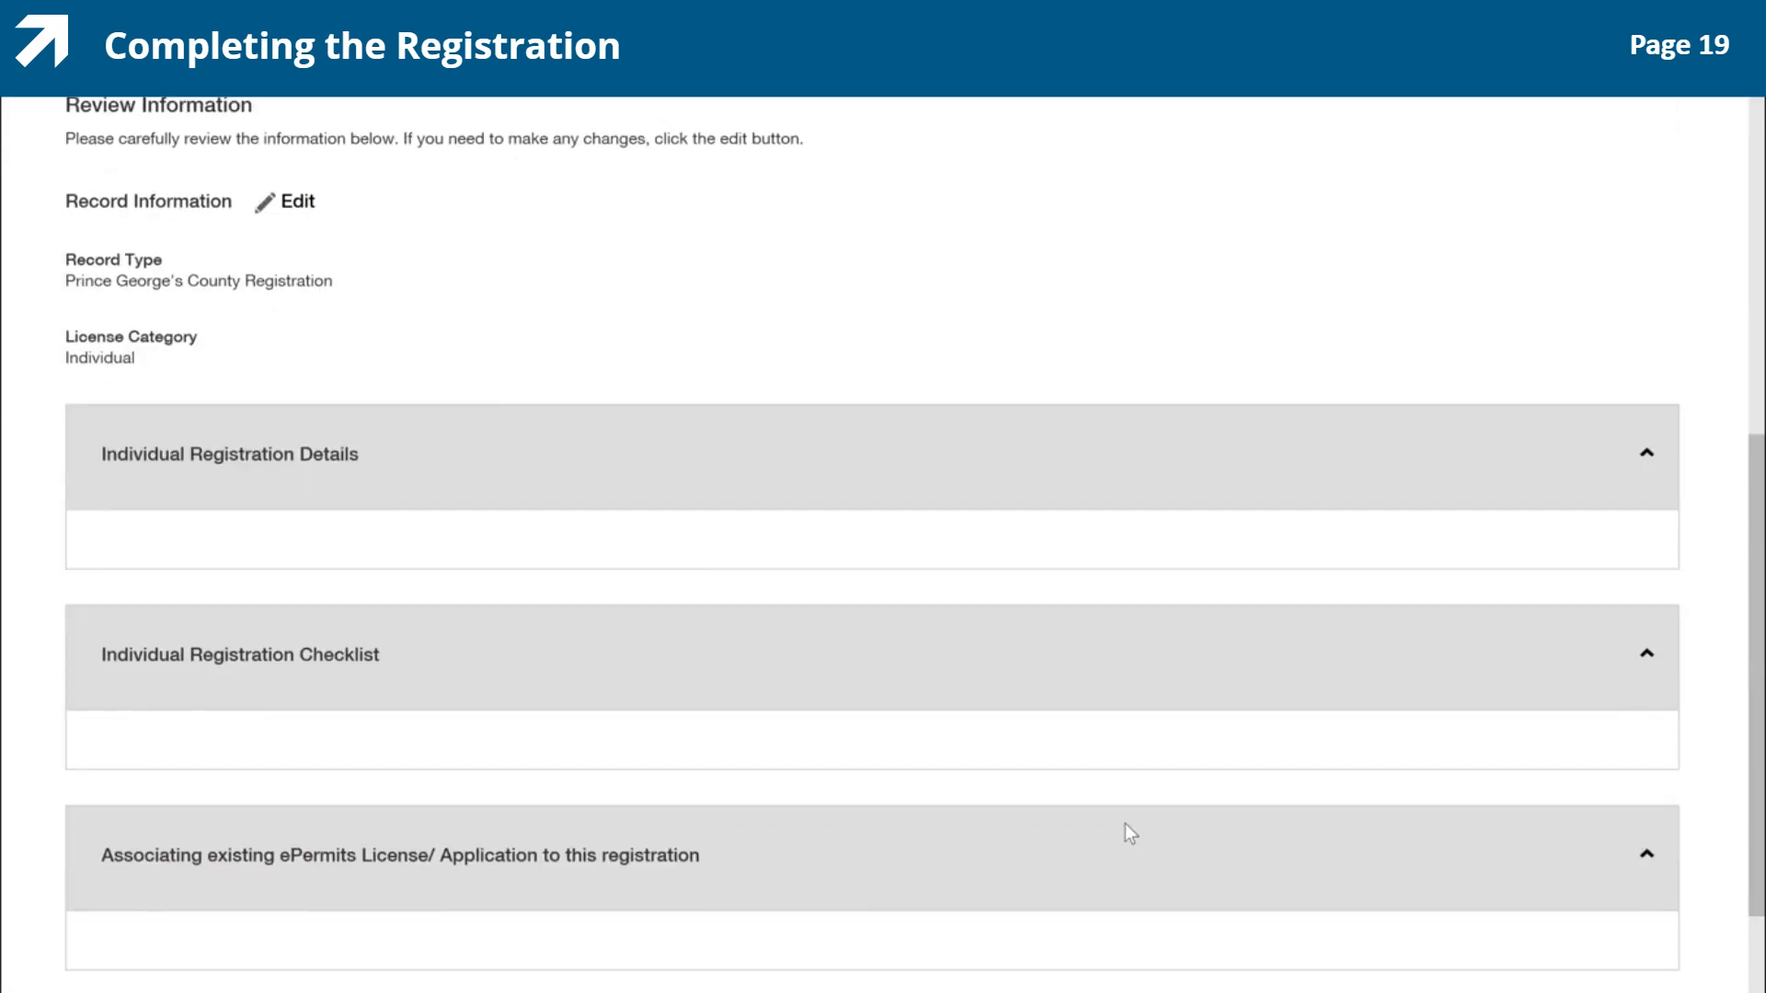
scroll(1124, 824, "down", 1)
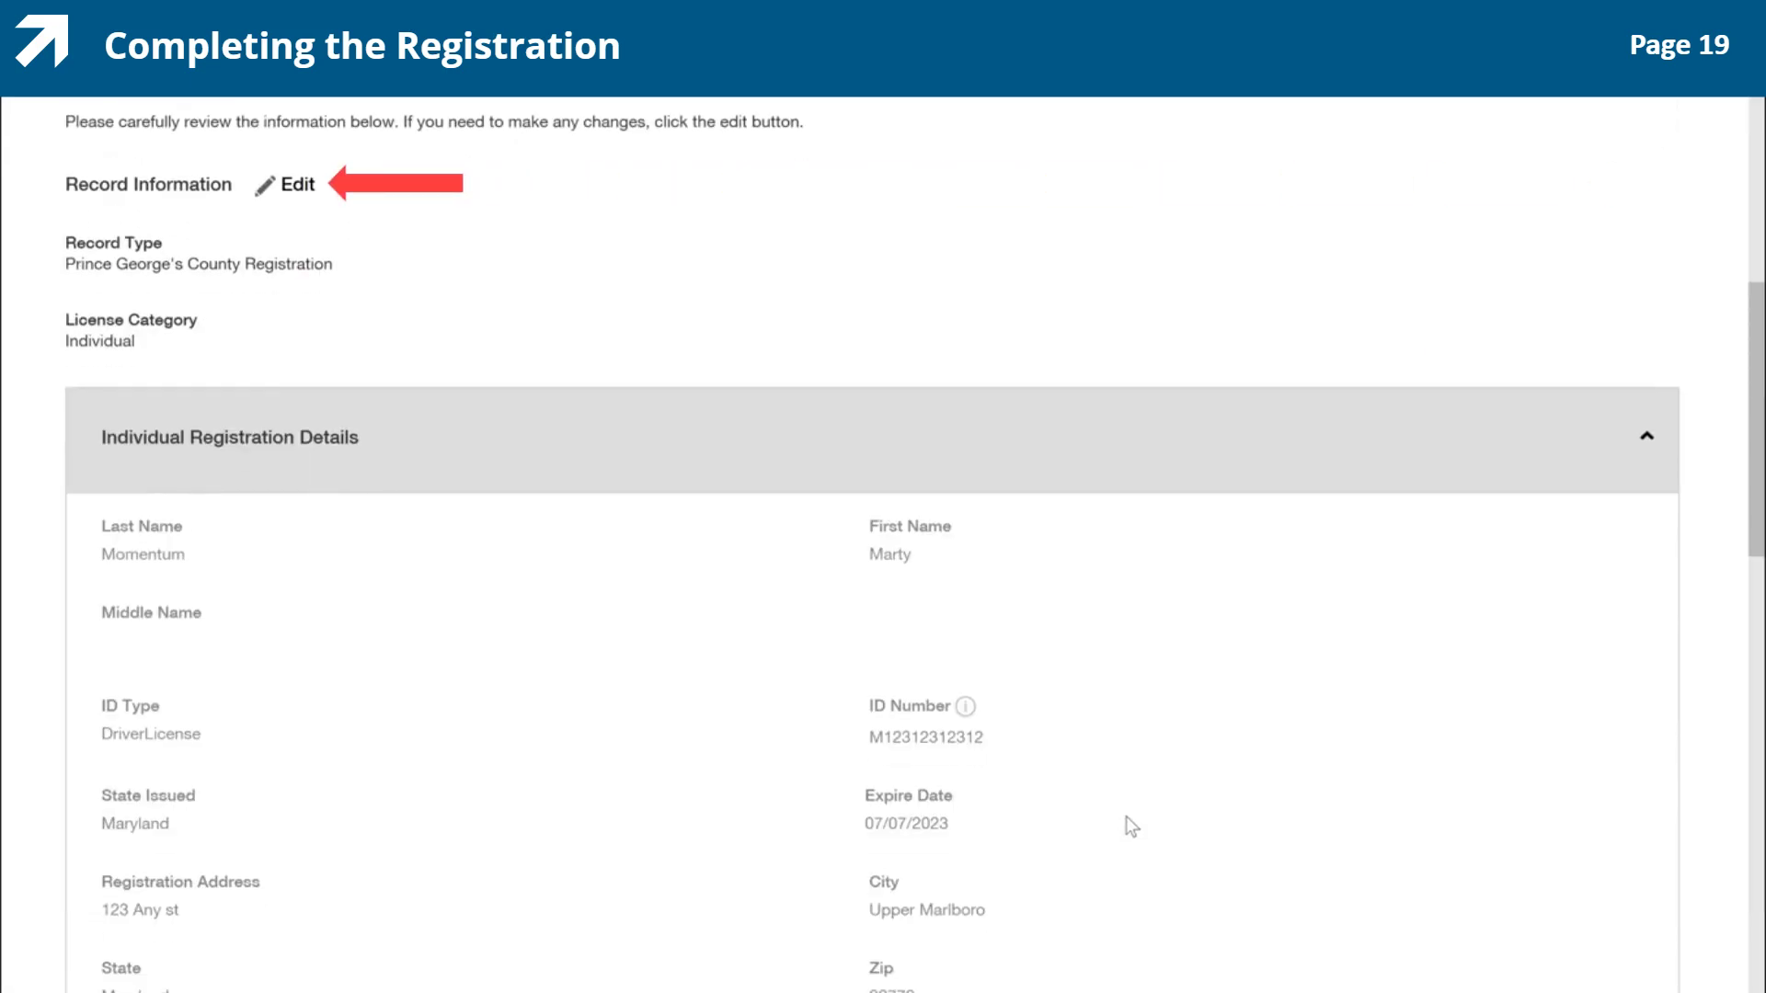
- Reopen the registration for editing, check the details, authorized users and checklist sections, and save back to the review
left_click(297, 187)
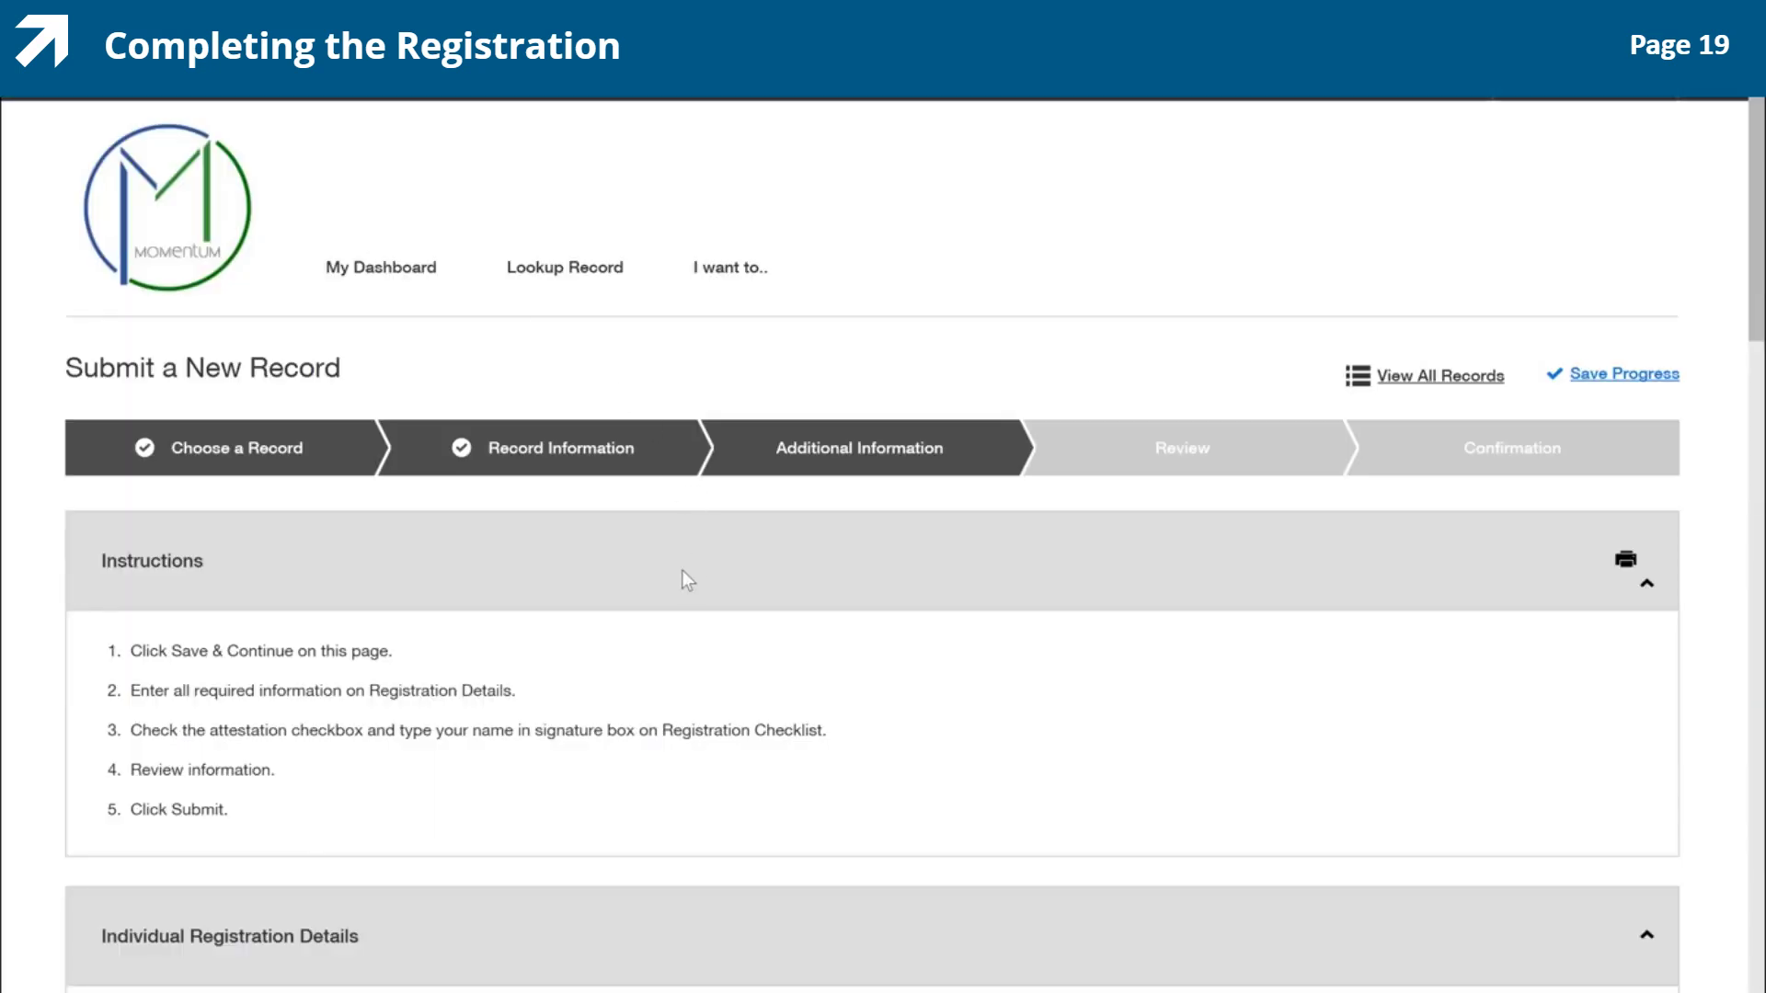
scroll(759, 814, "down", 1)
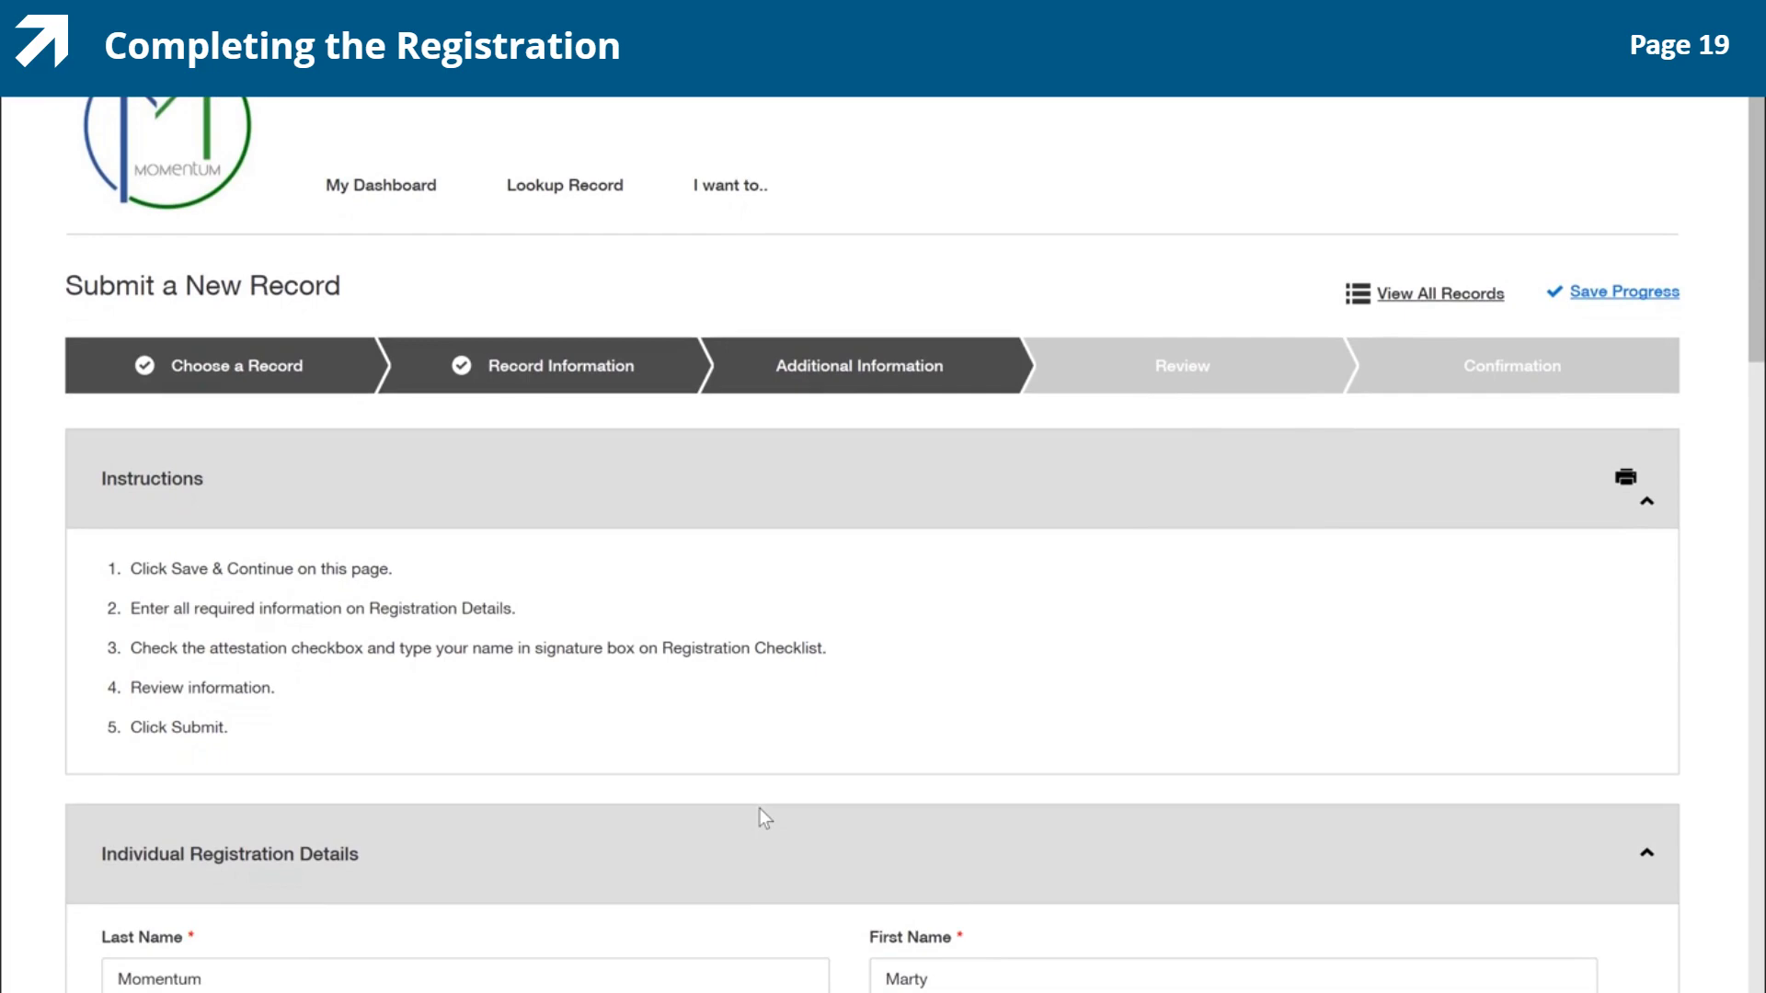
scroll(764, 816, "down", 10)
scroll(759, 816, "down", 8)
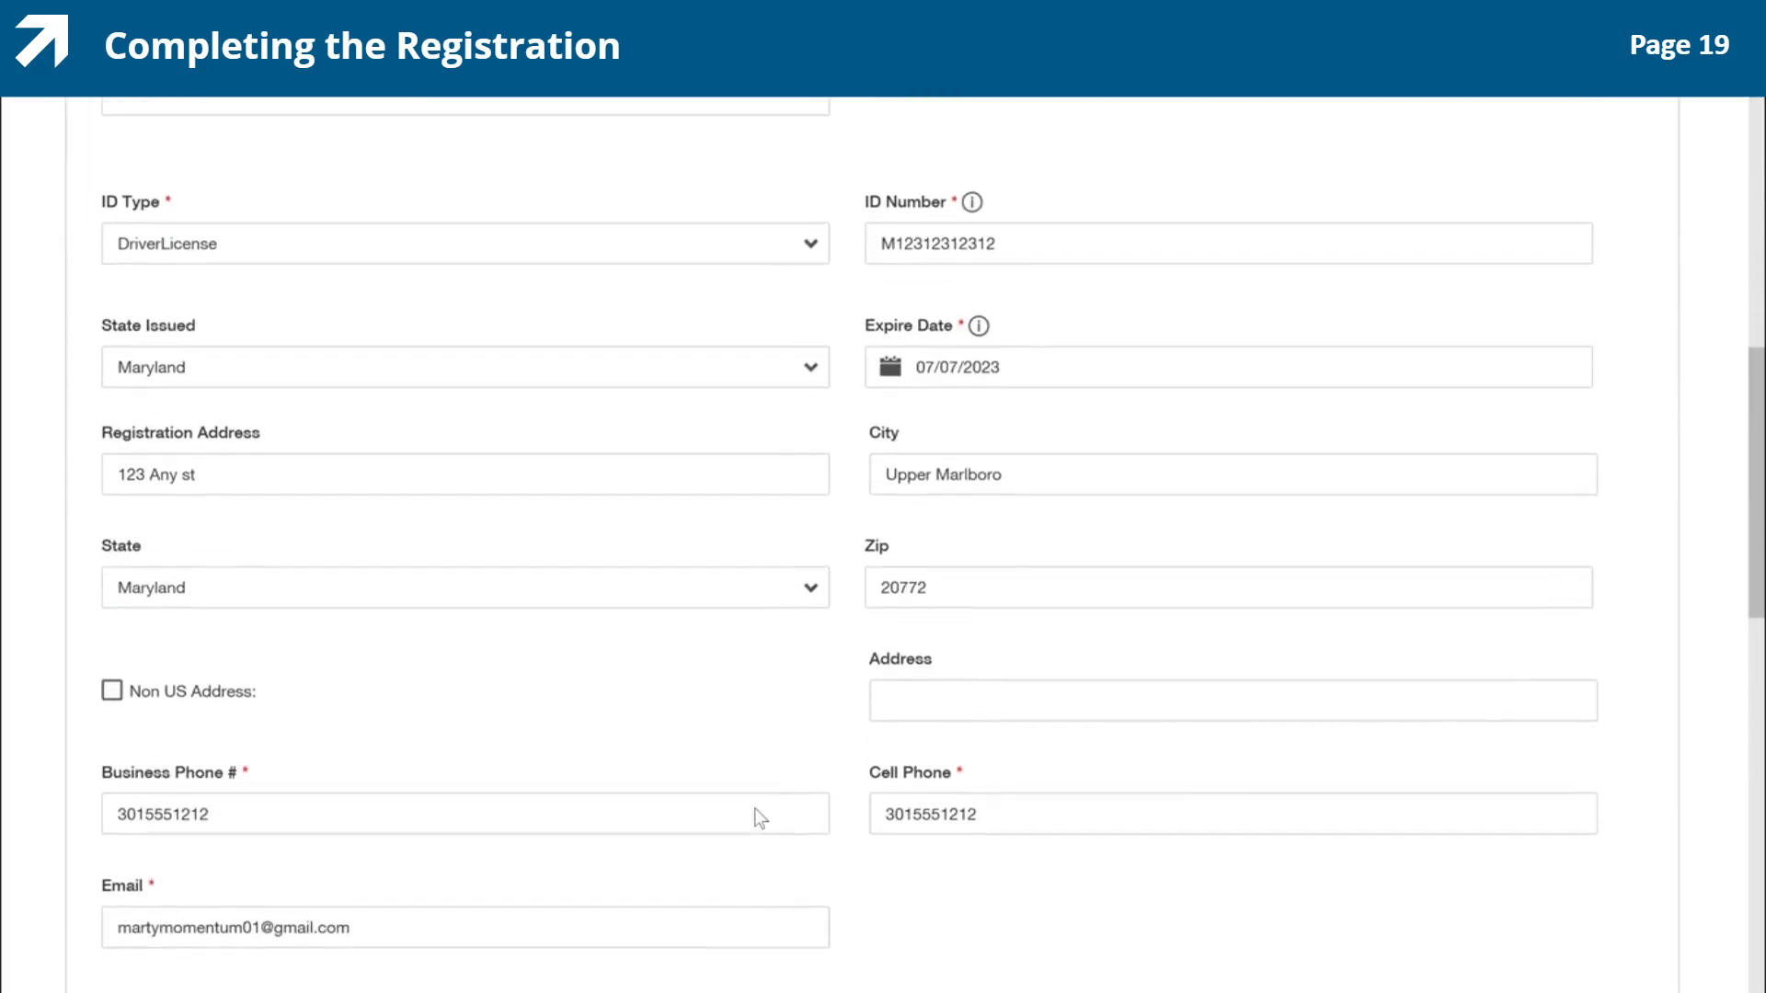
scroll(754, 808, "down", 5)
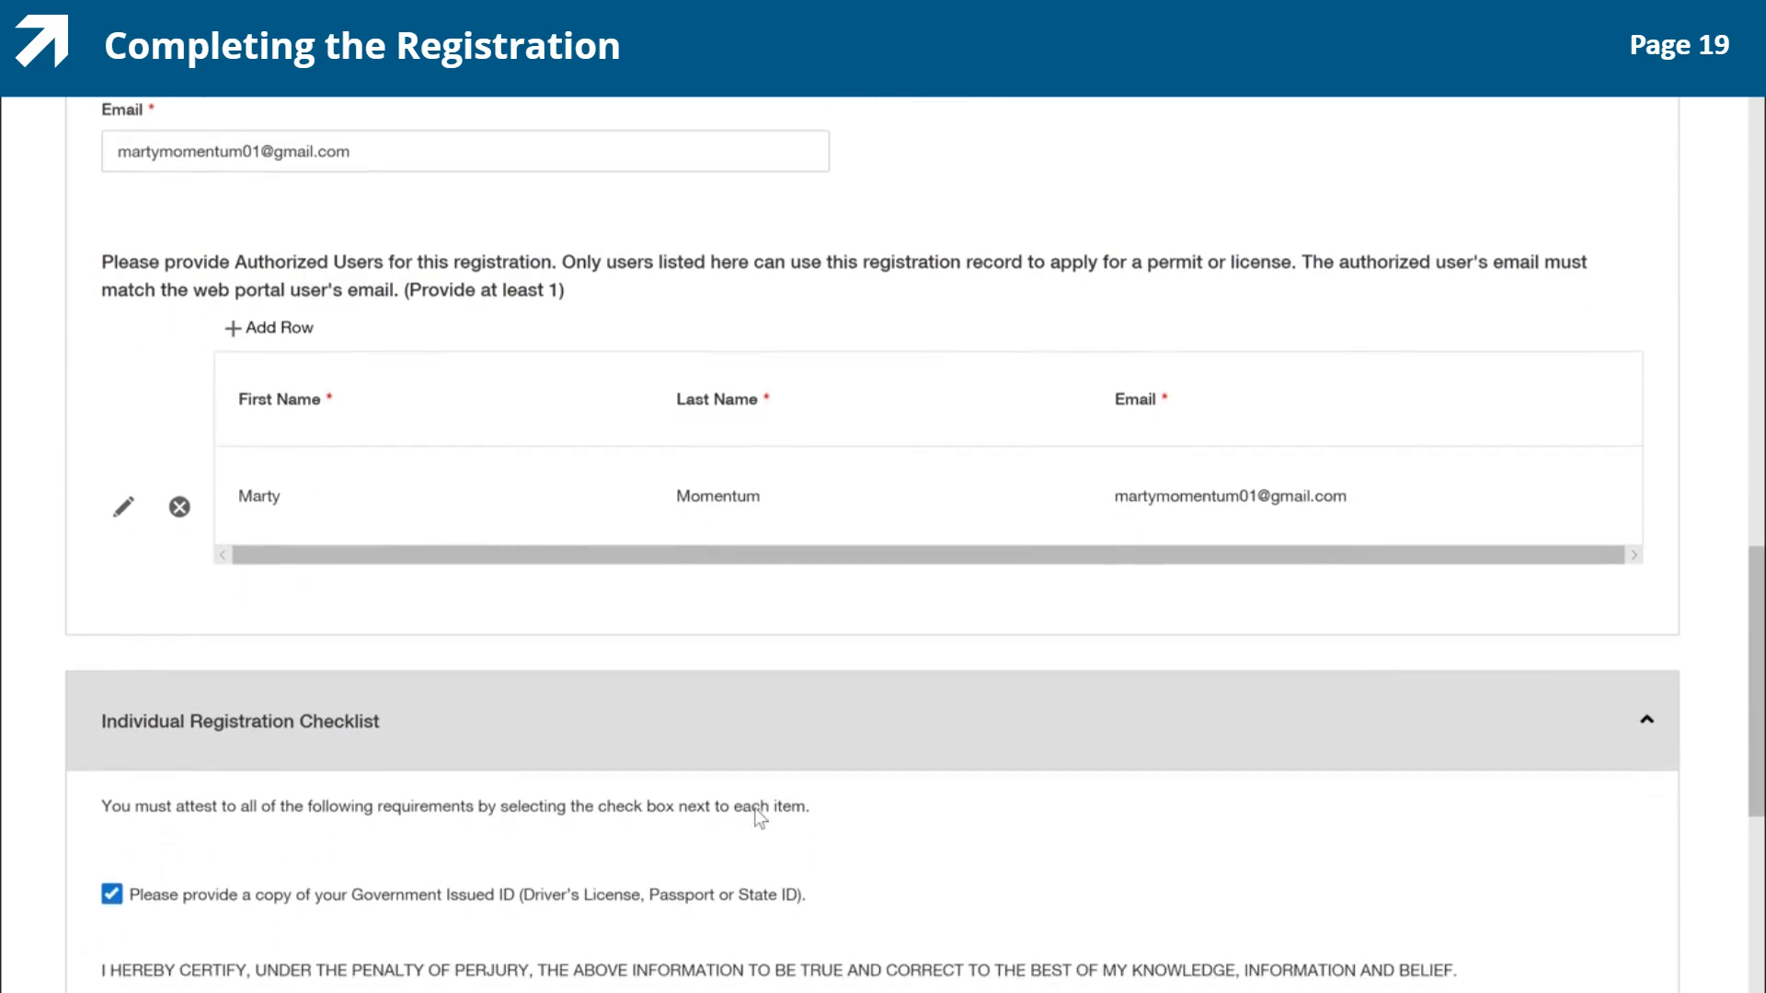
scroll(759, 818, "down", 5)
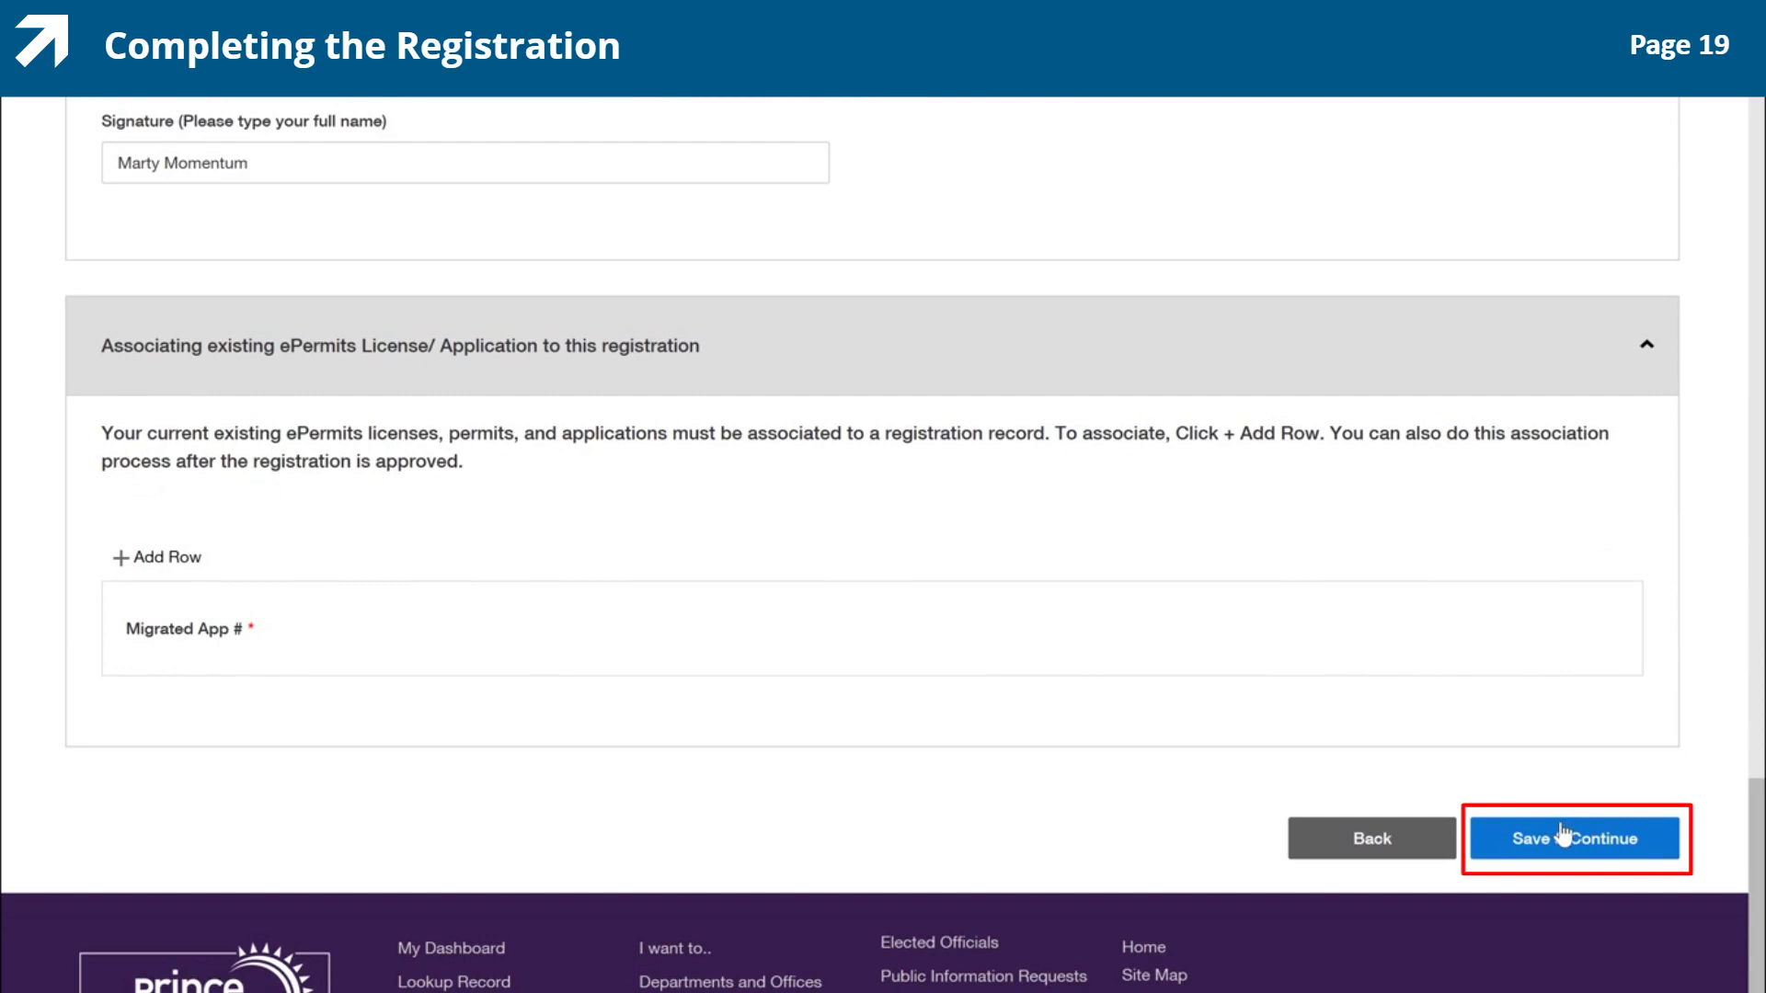
left_click(1560, 833)
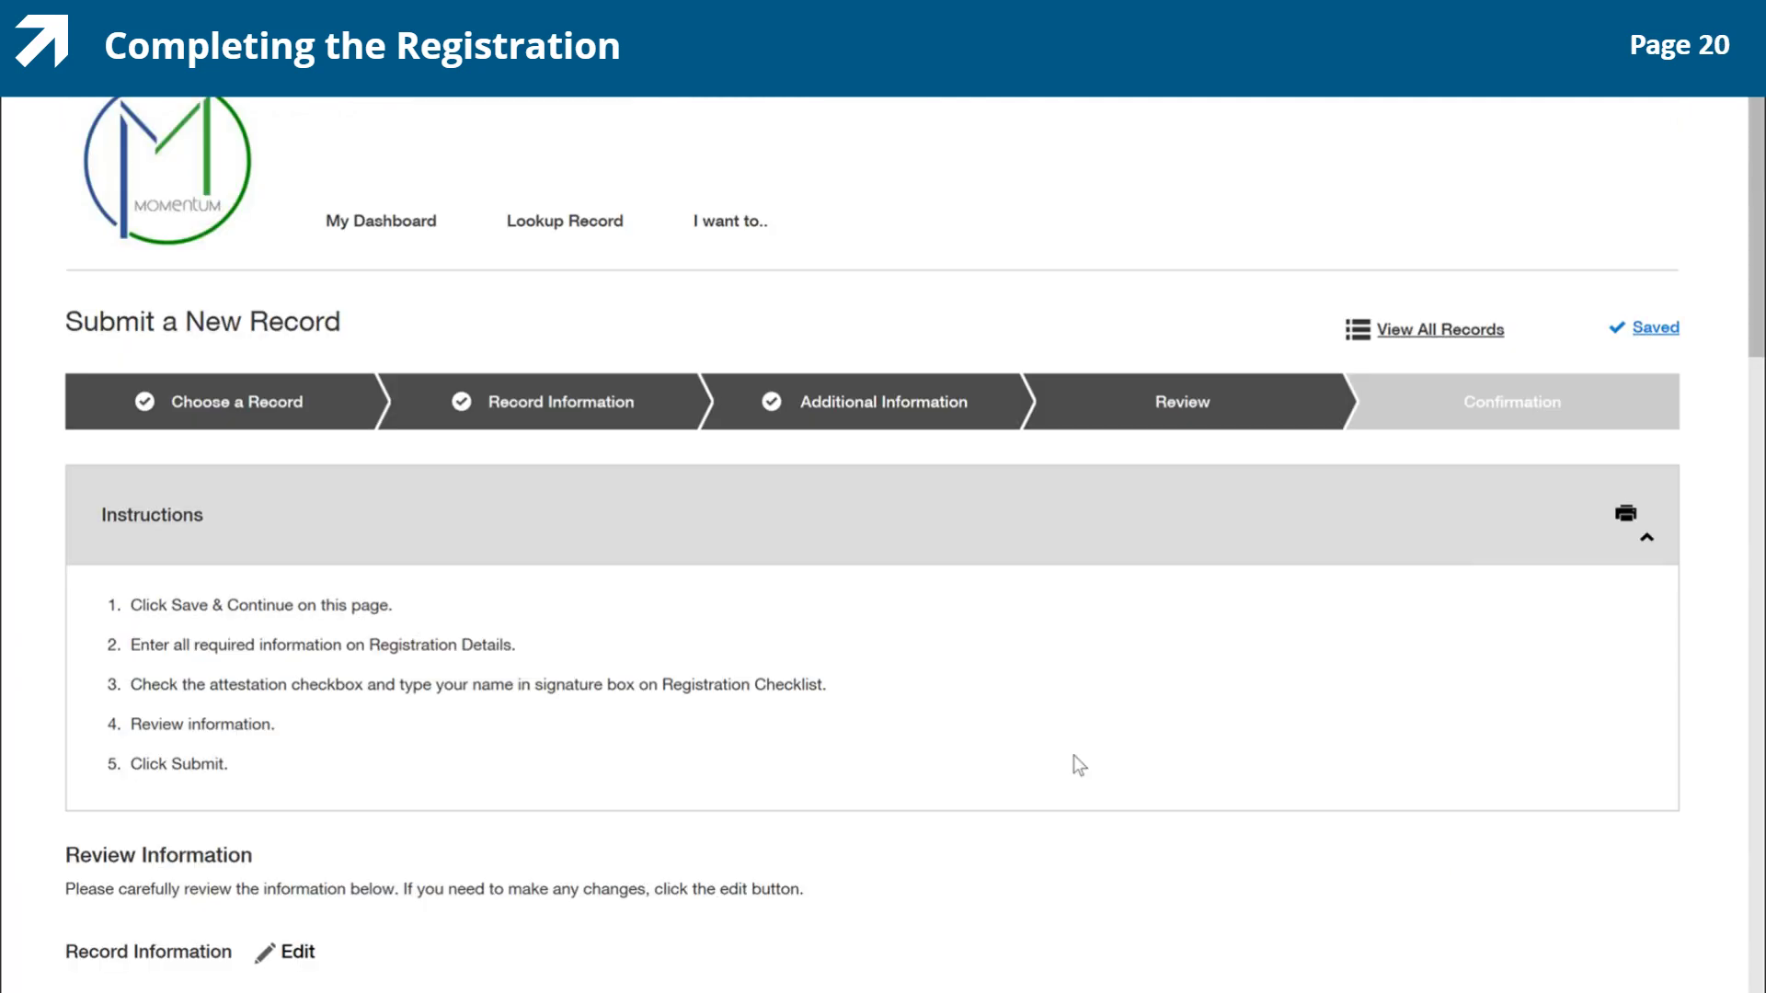
- Submit the reviewed Prince George's County Registration record and confirm the submission
scroll(1073, 754, "down", 10)
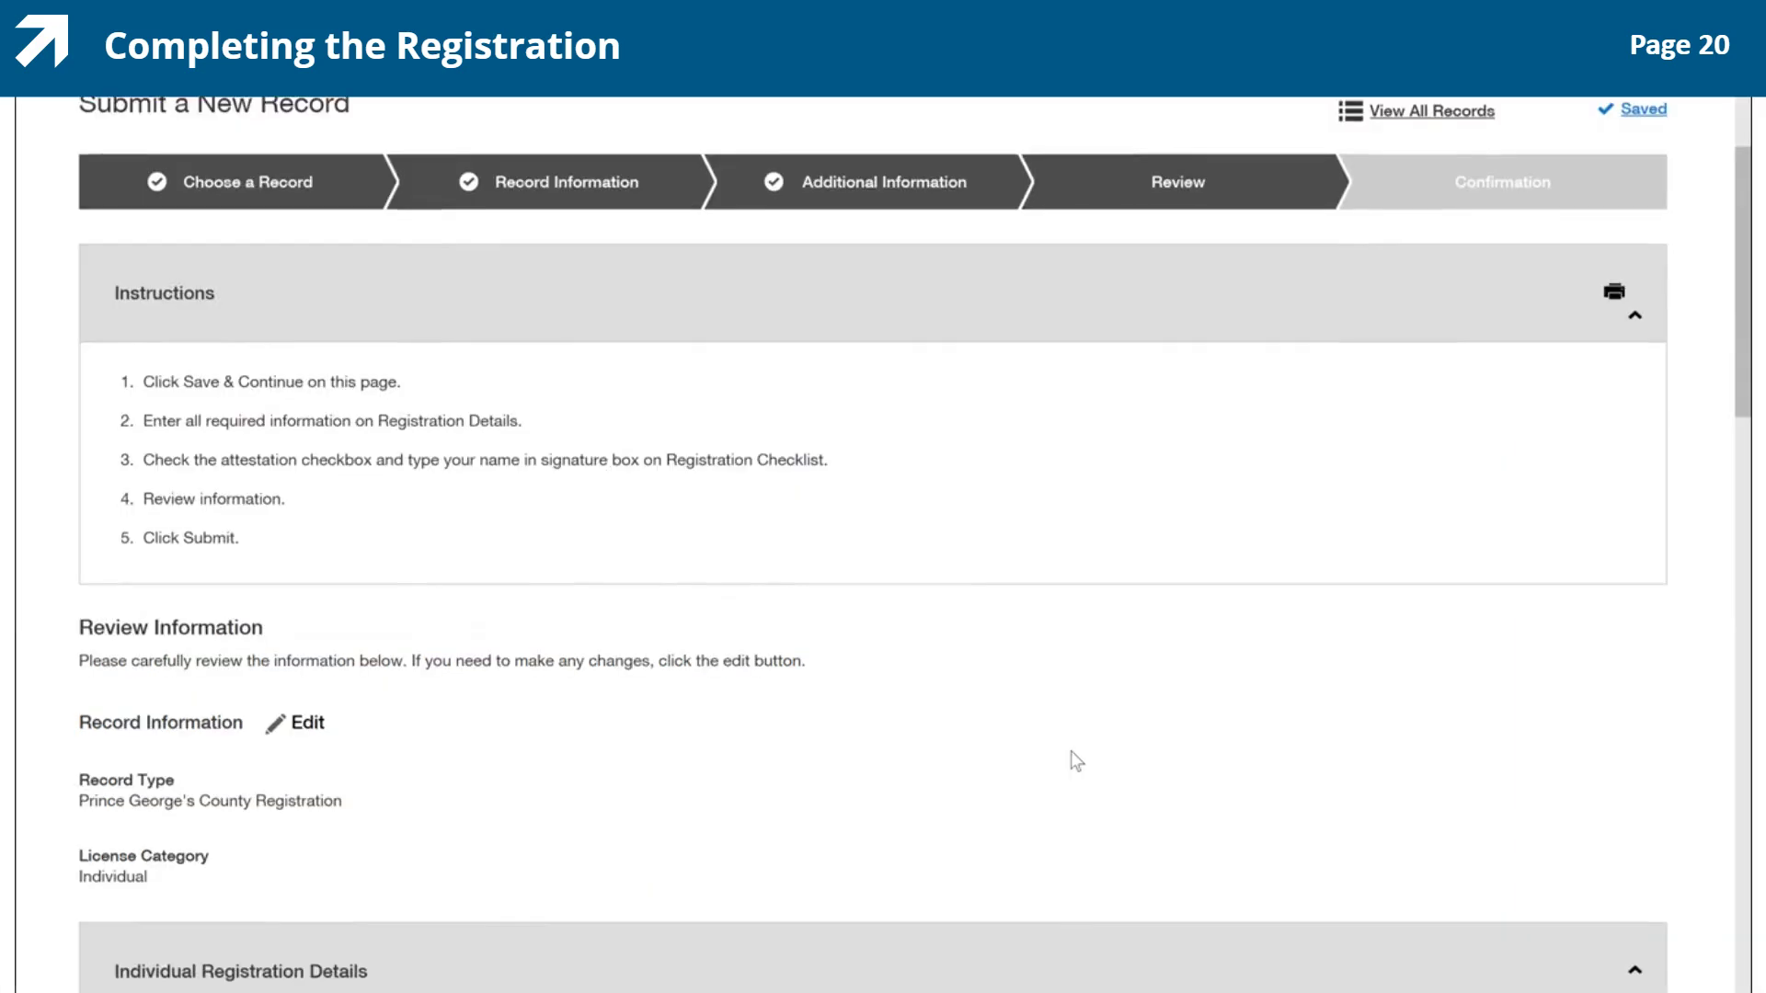
scroll(1070, 751, "down", 12)
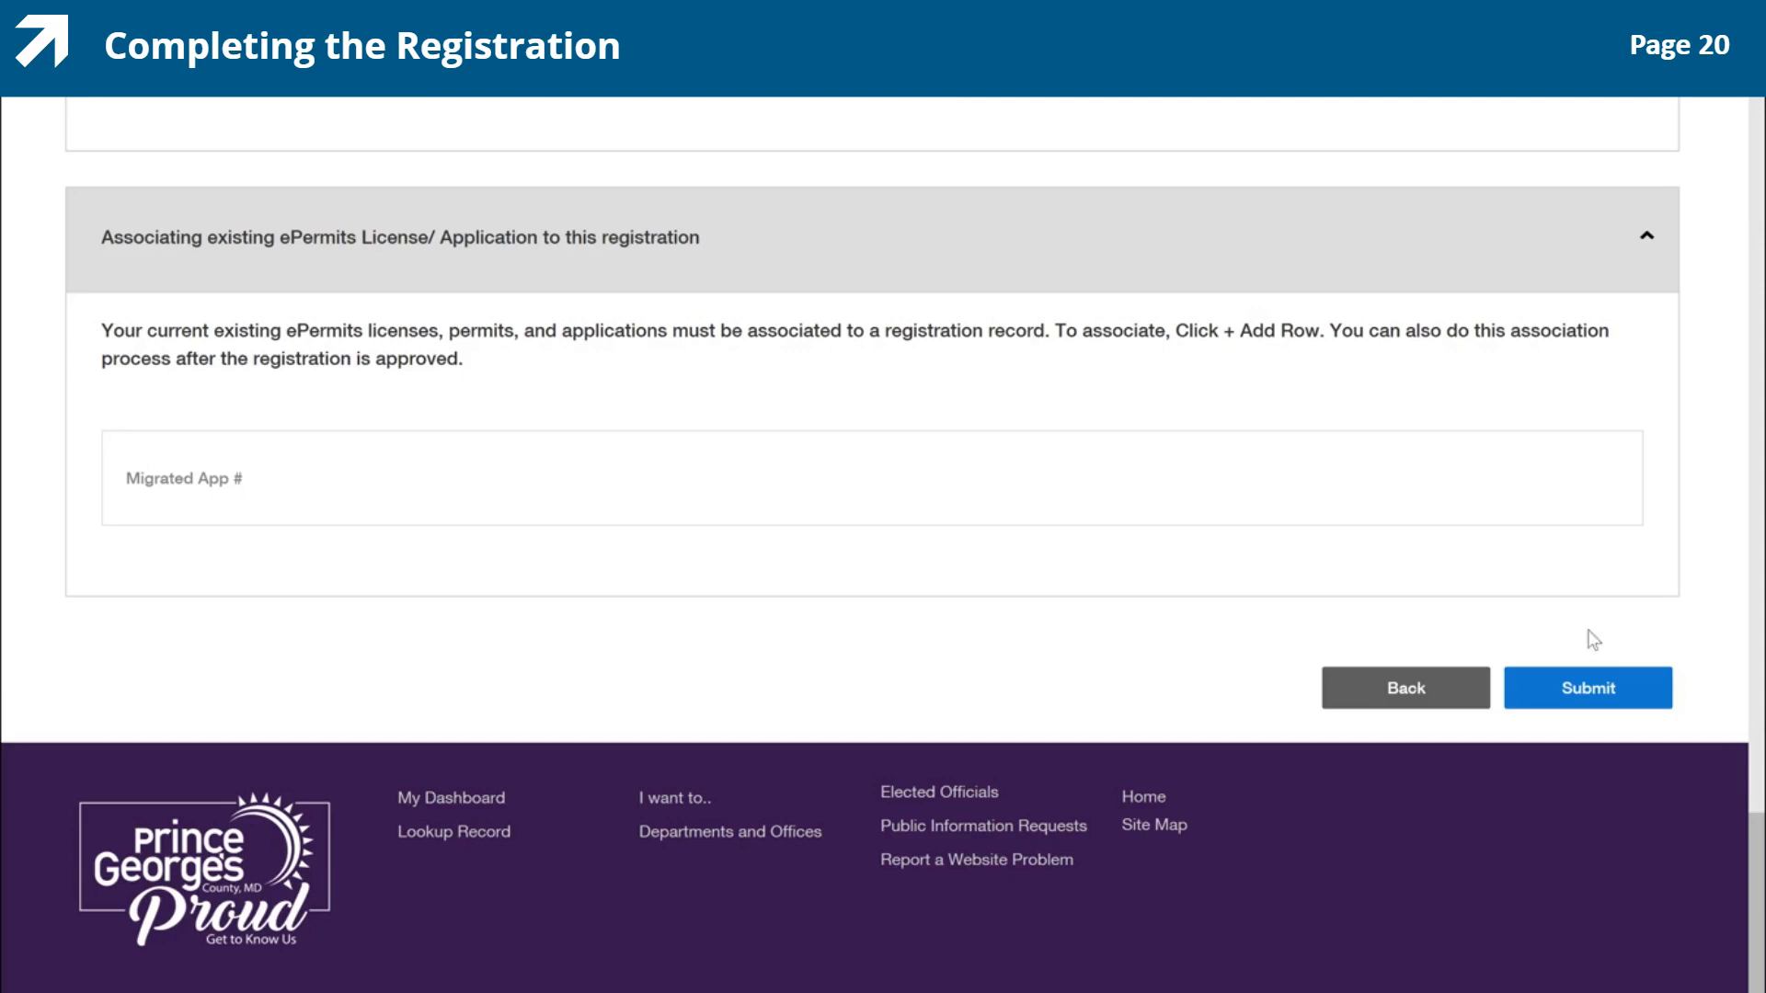
left_click(1632, 703)
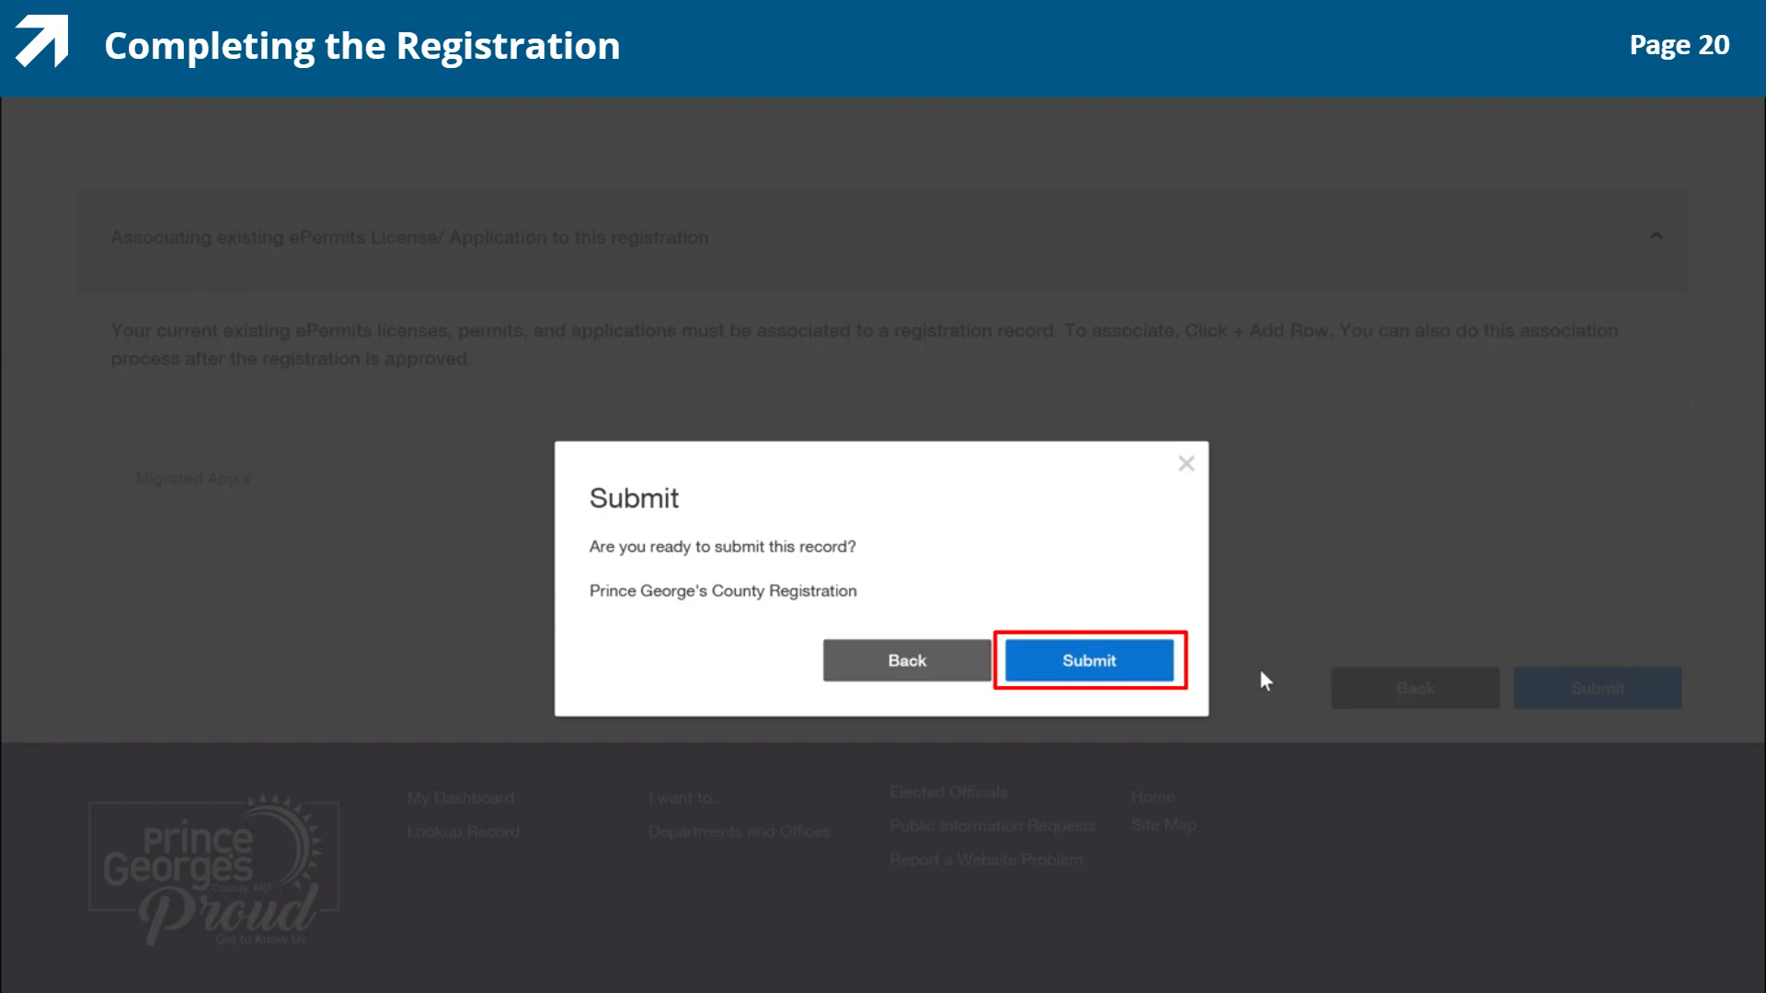
left_click(1143, 662)
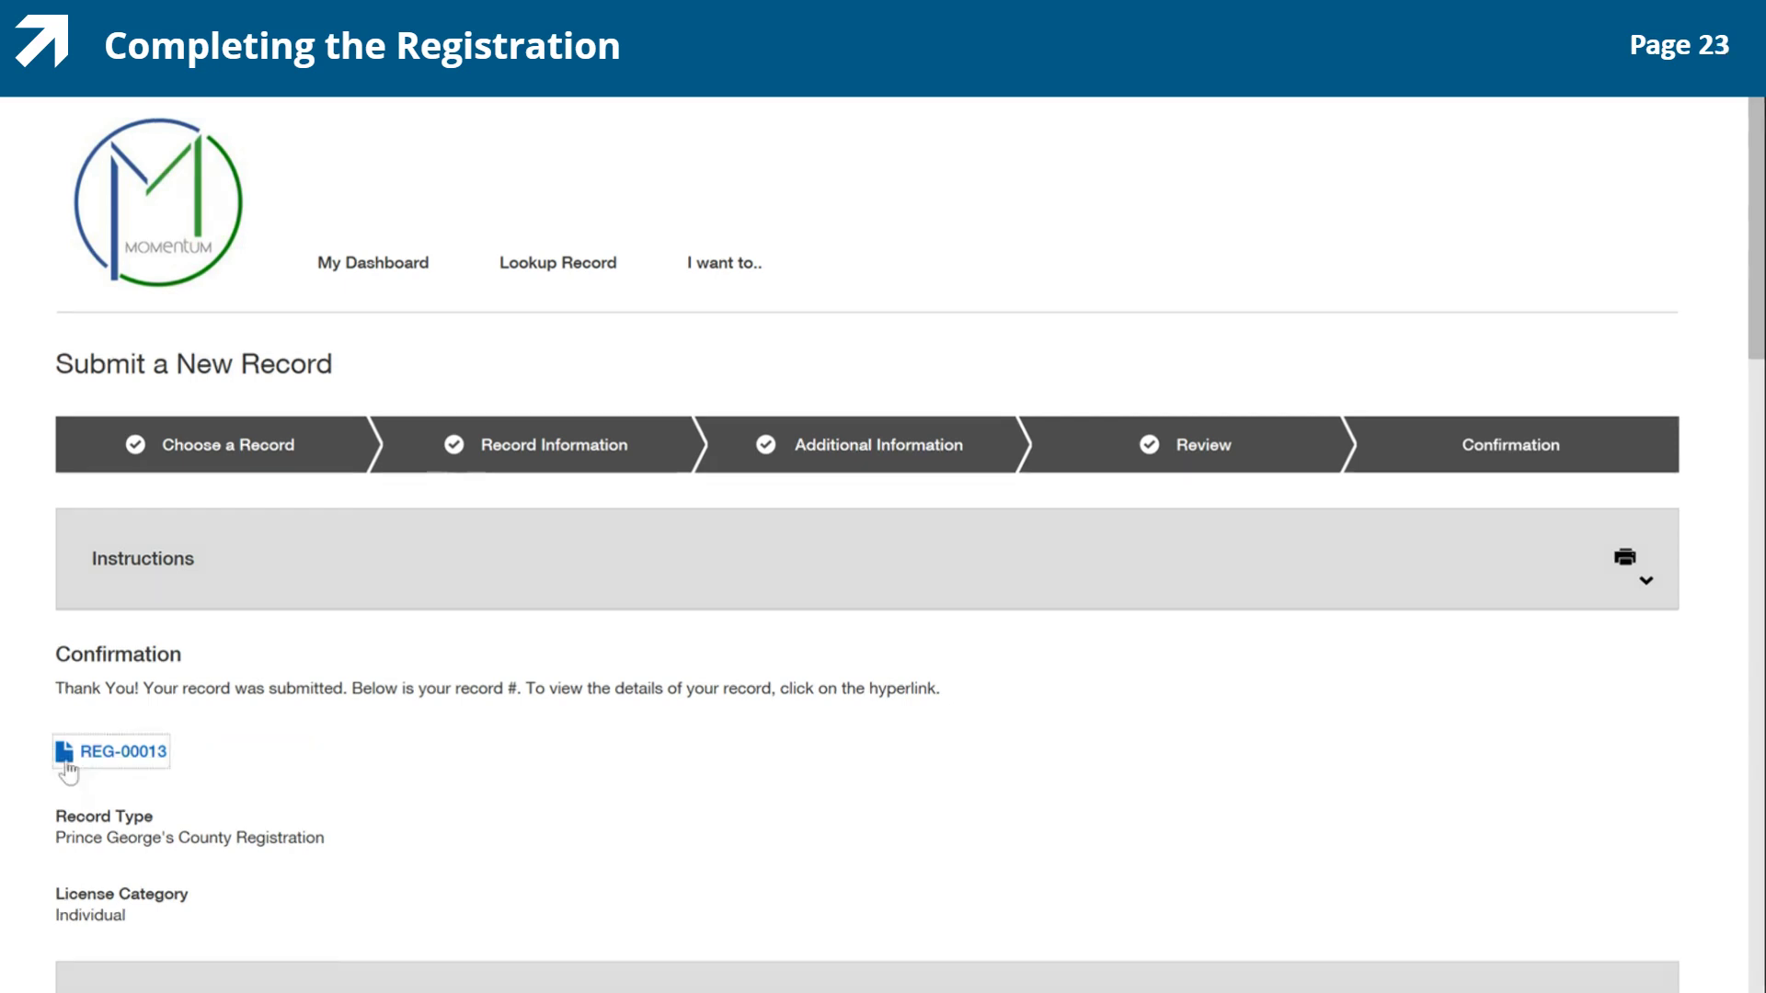
- Open the submitted registration record and examine its status, required-document instructions and Attachments section
left_click(67, 763)
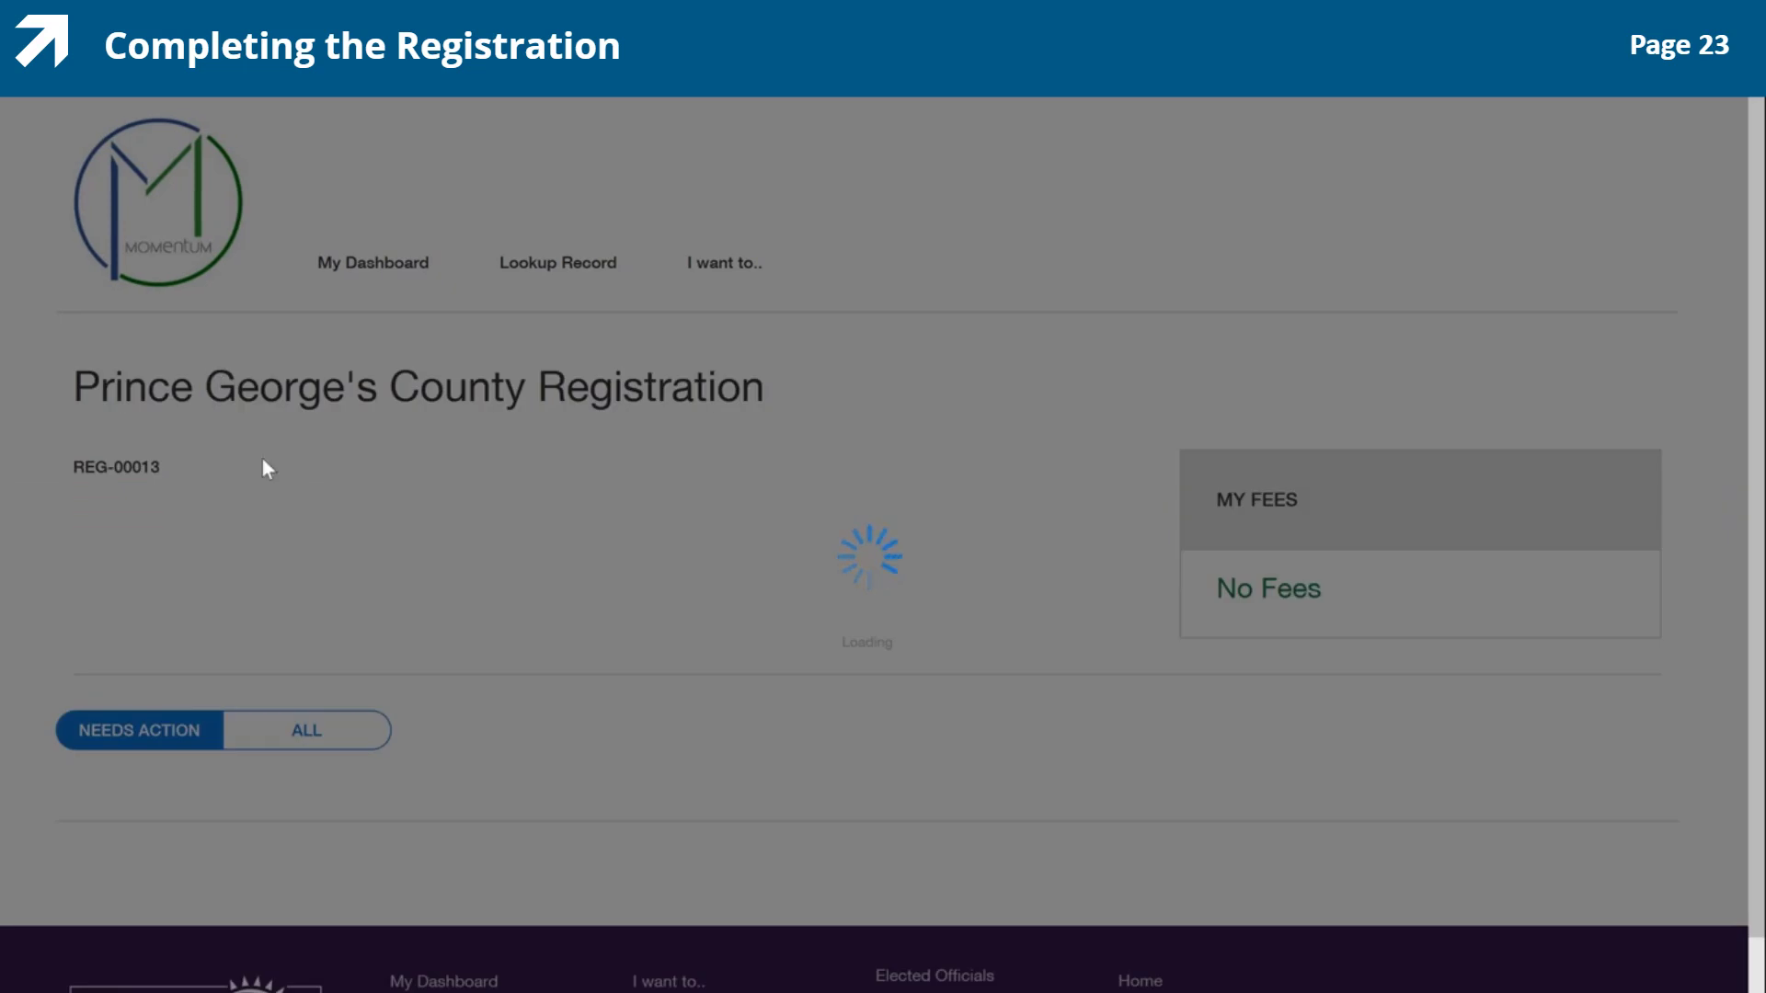
scroll(283, 681, "down", 3)
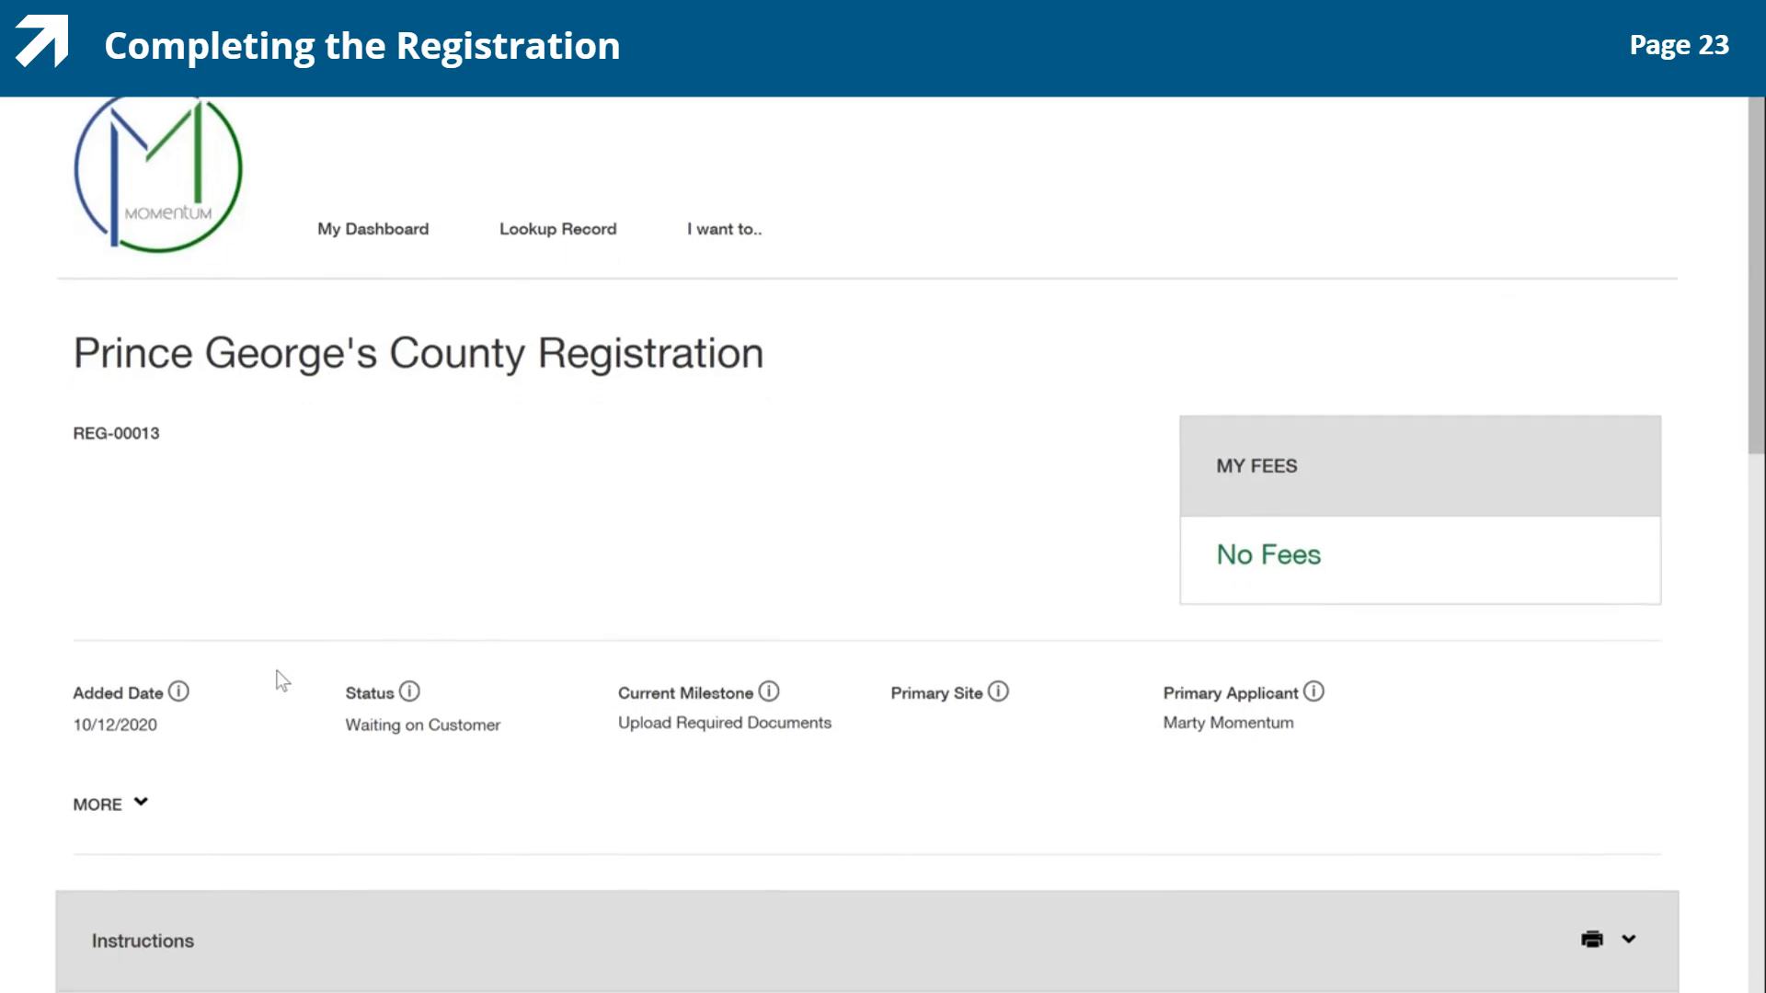
scroll(283, 681, "down", 5)
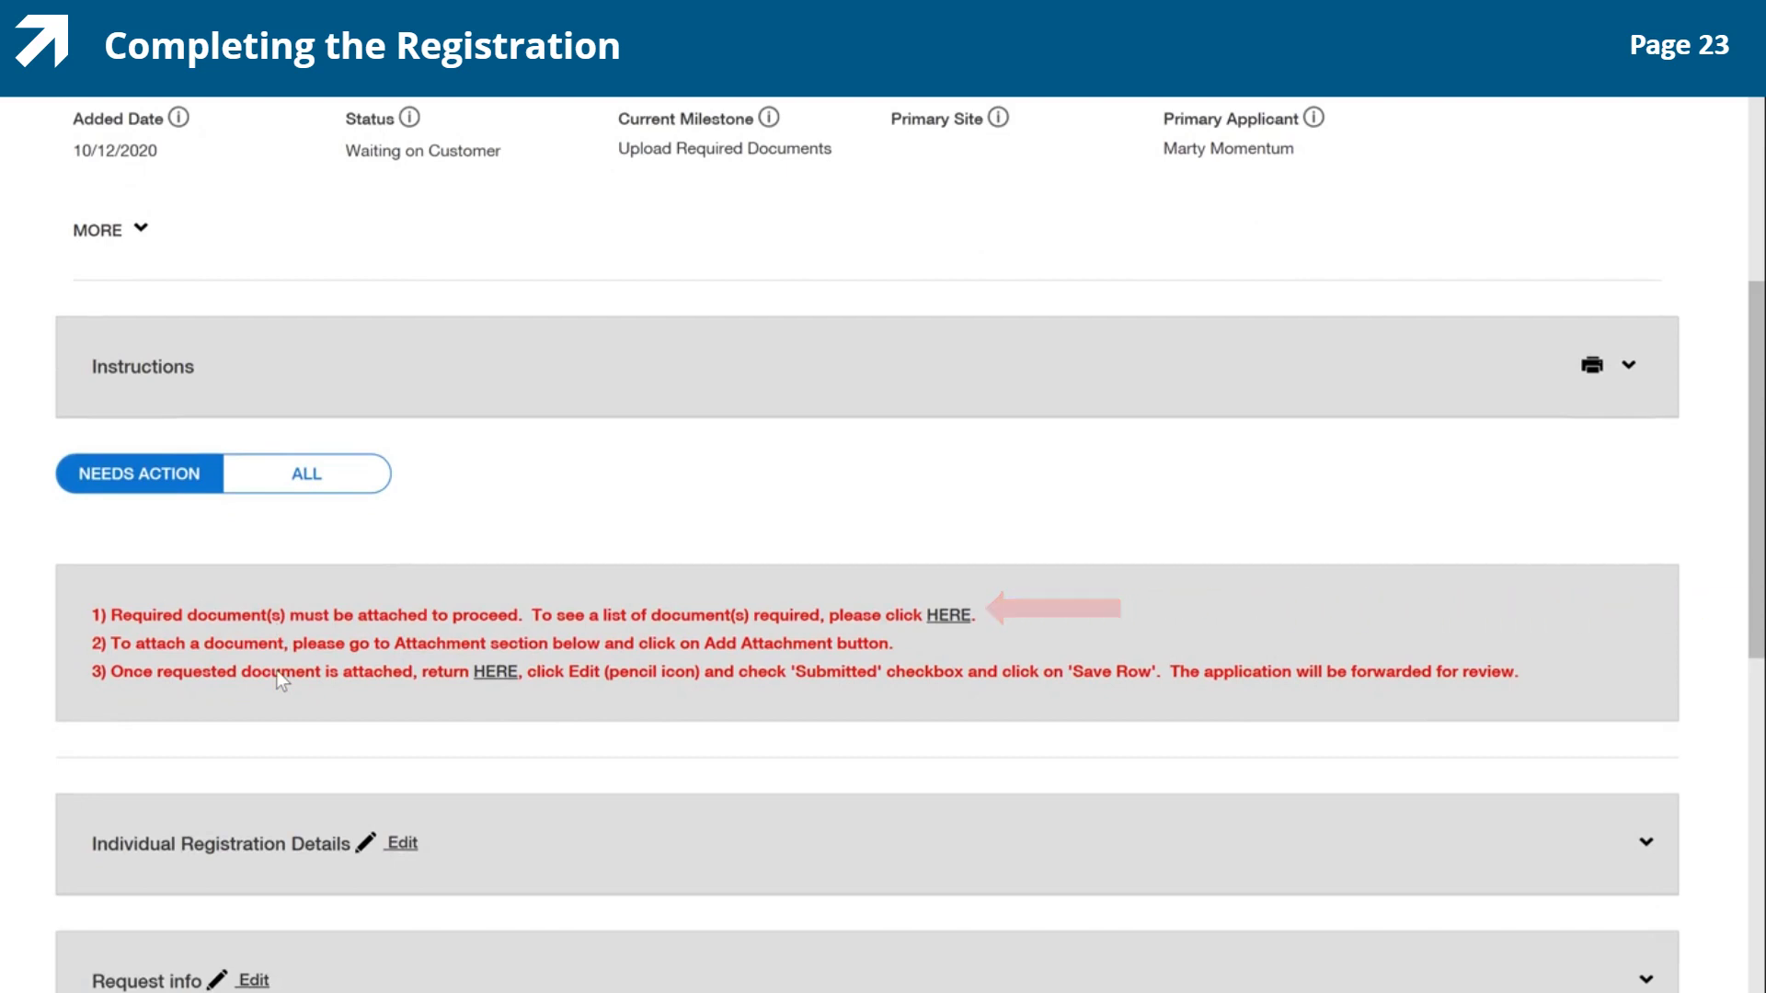
scroll(947, 373, "down", 4)
scroll(948, 373, "down", 9)
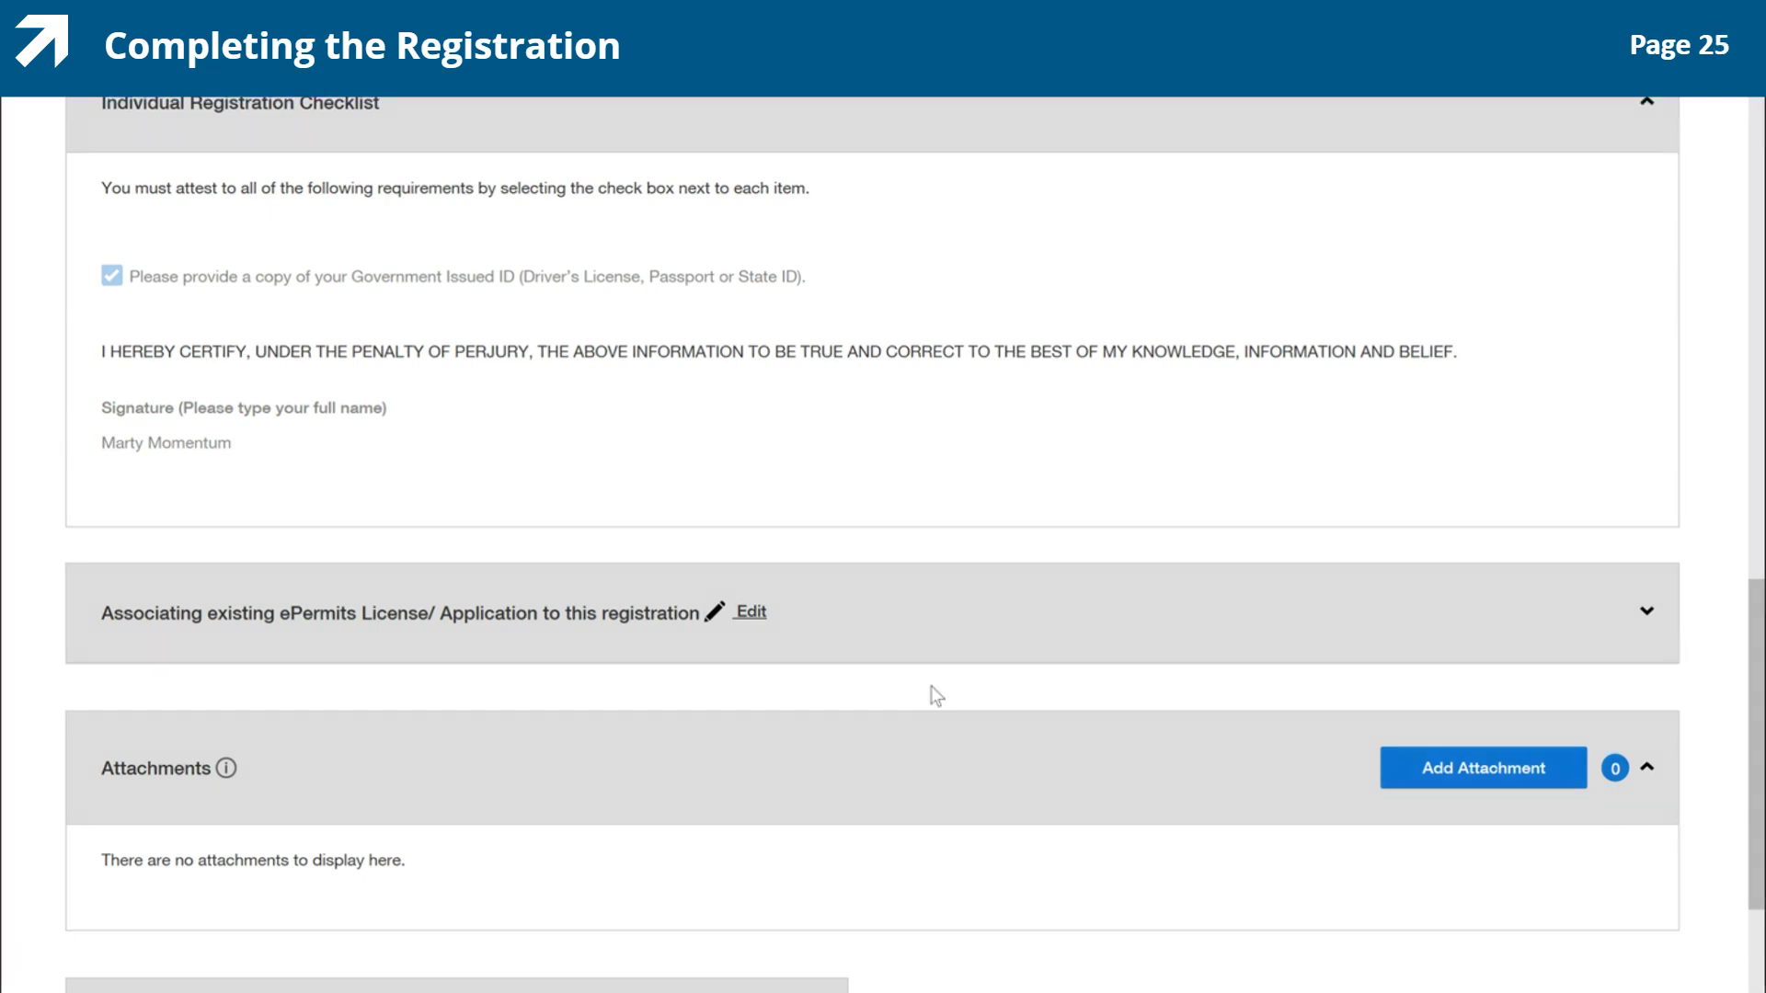
- Start a new attachment on the registration record and choose the DriversLicense JPG file for it
scroll(935, 690, "up", 8)
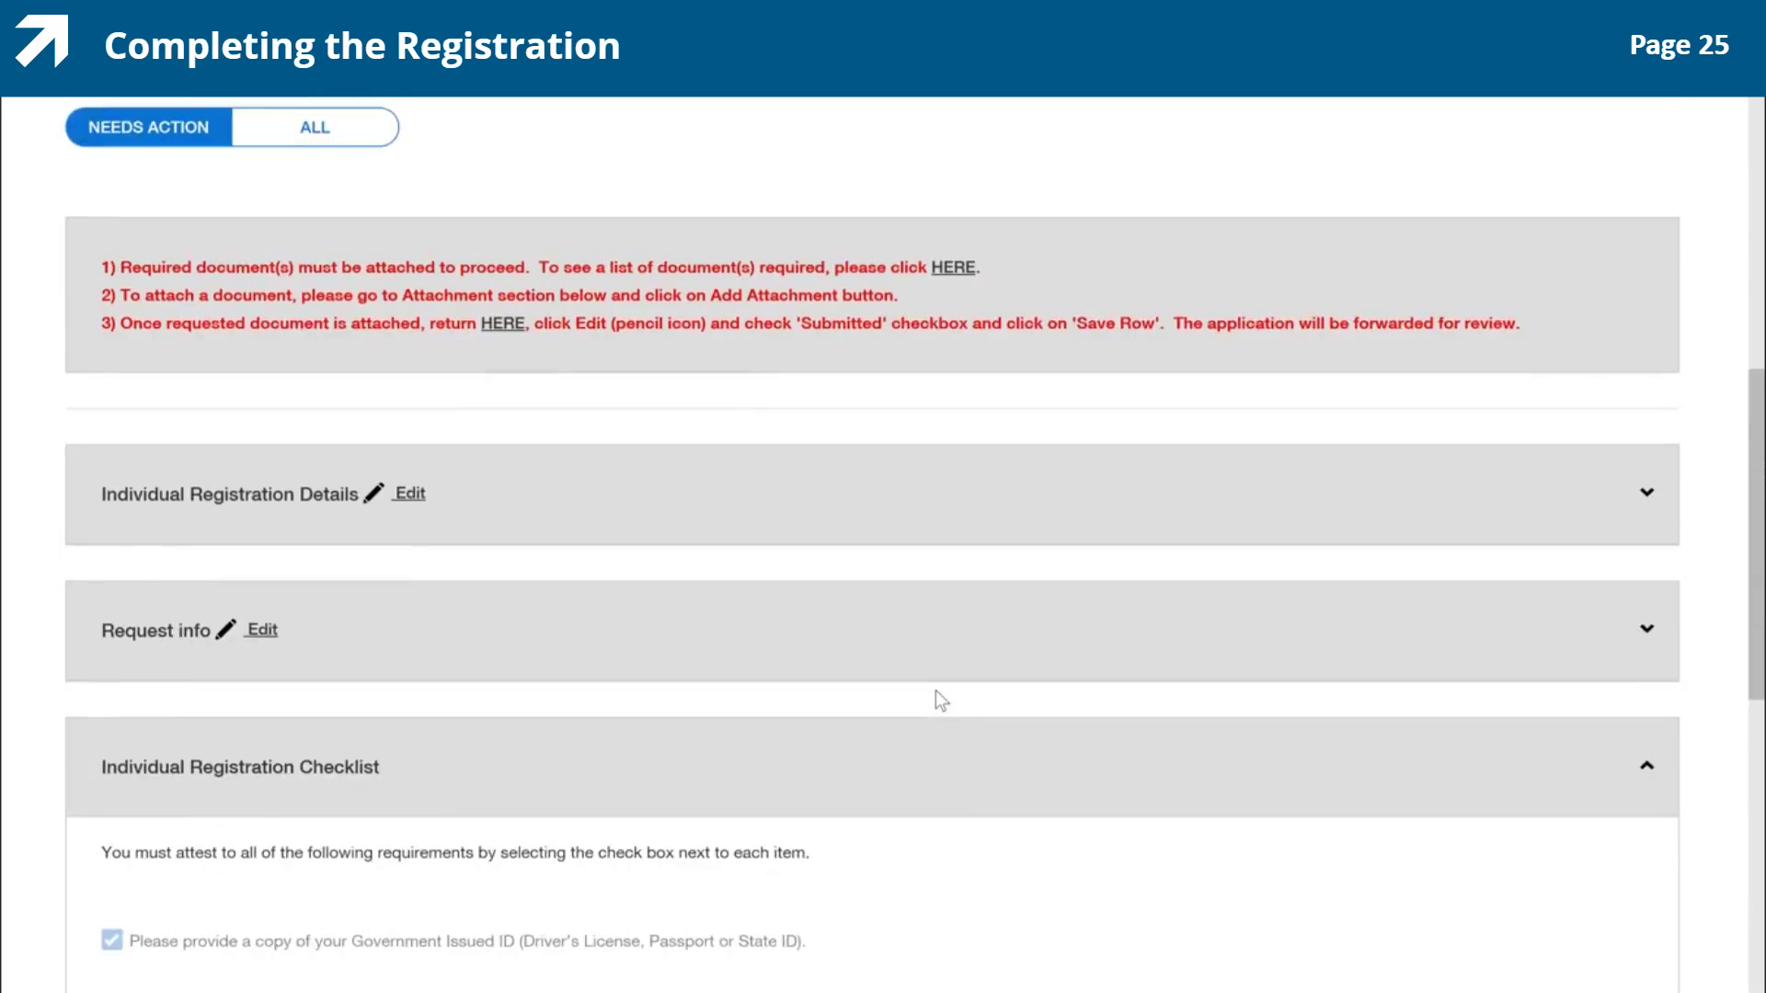
scroll(935, 691, "down", 10)
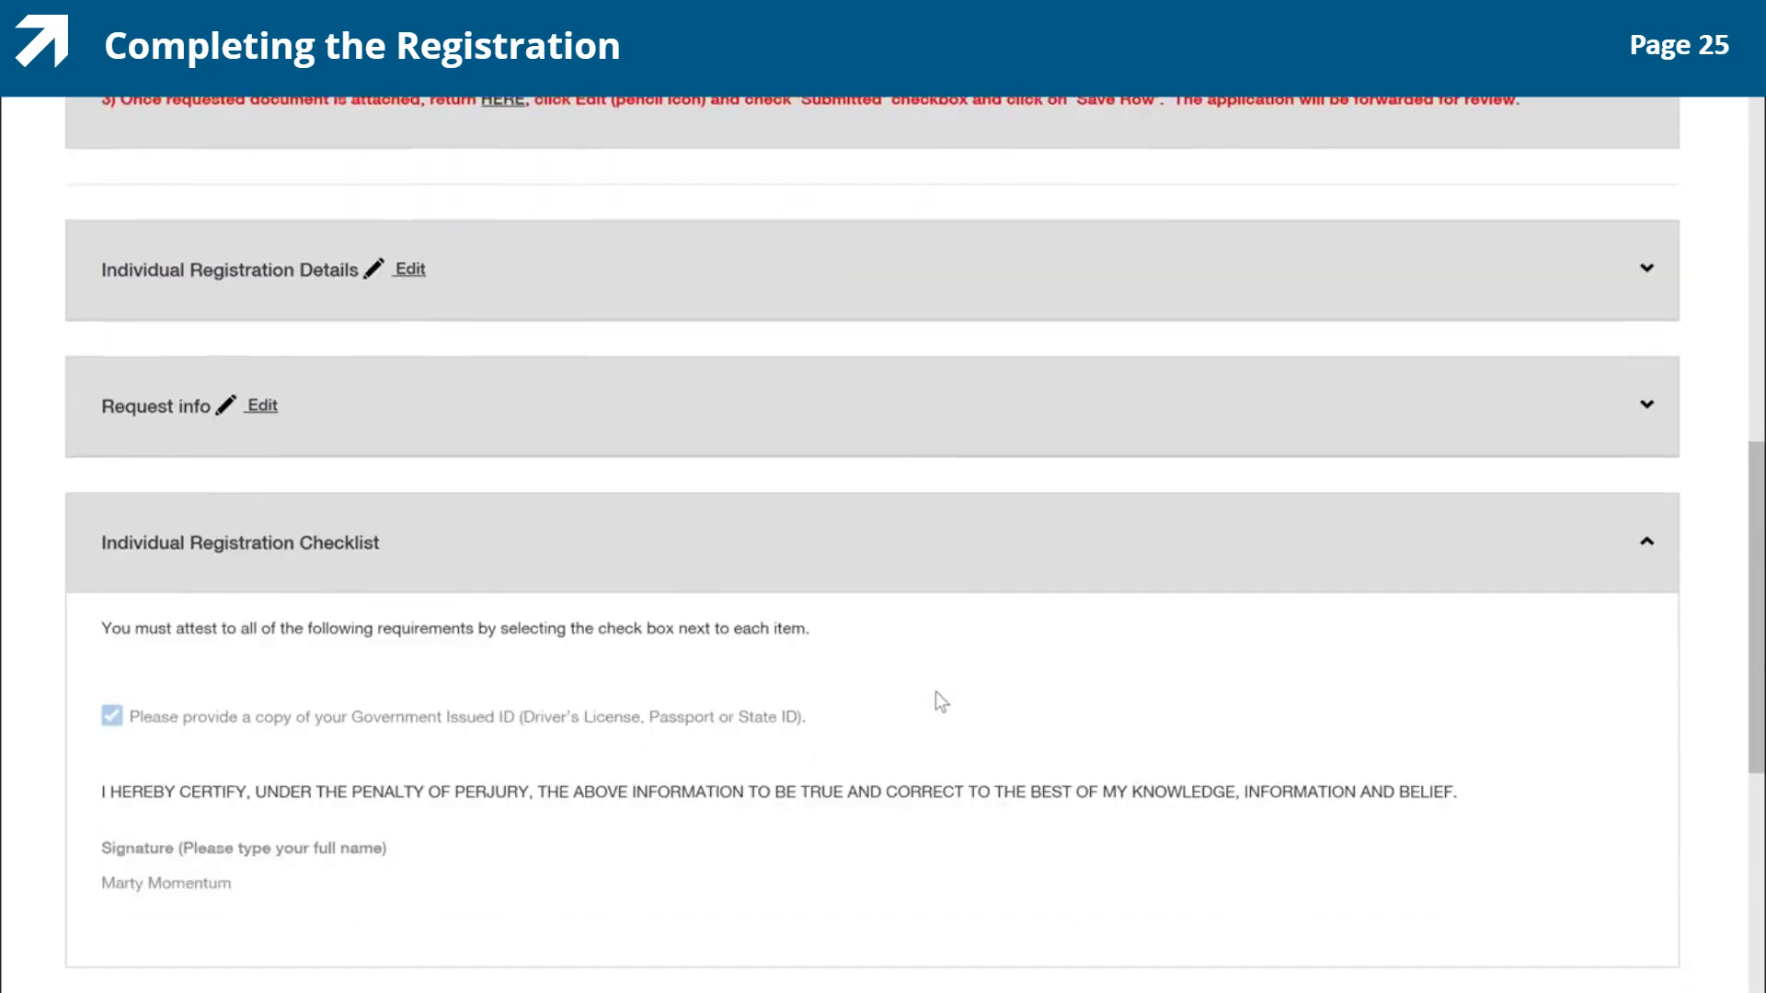
scroll(935, 692, "down", 1)
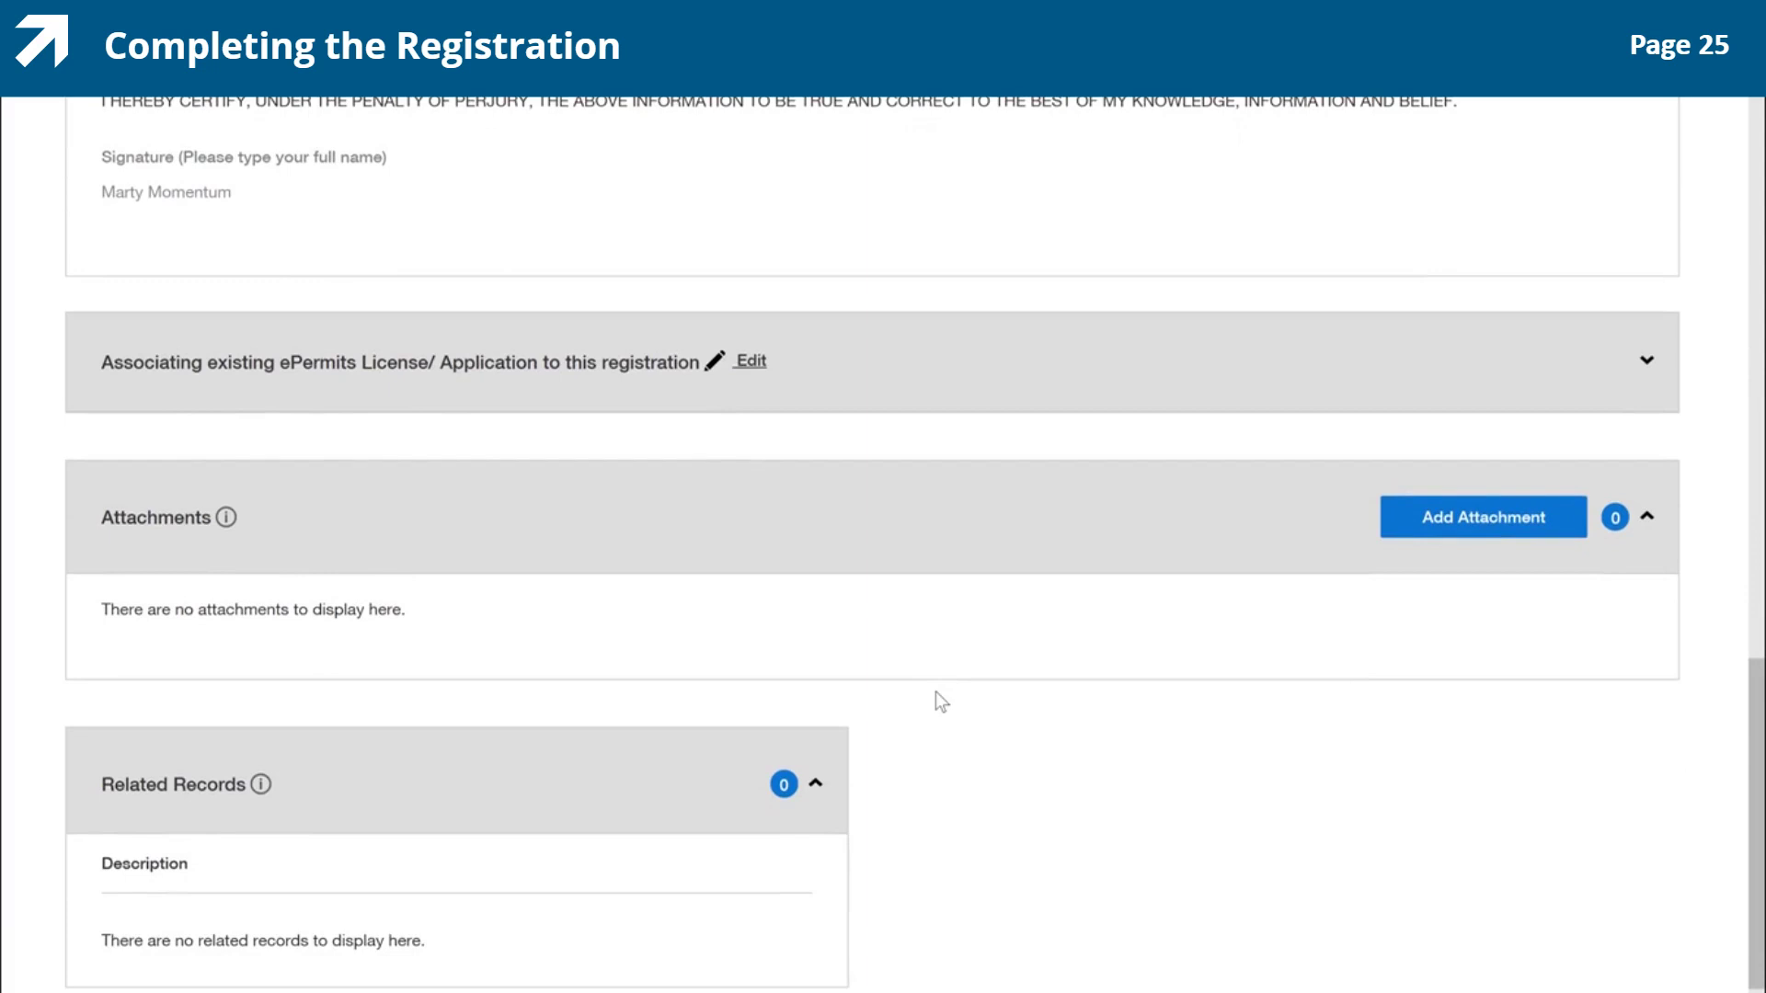
scroll(935, 692, "up", 3)
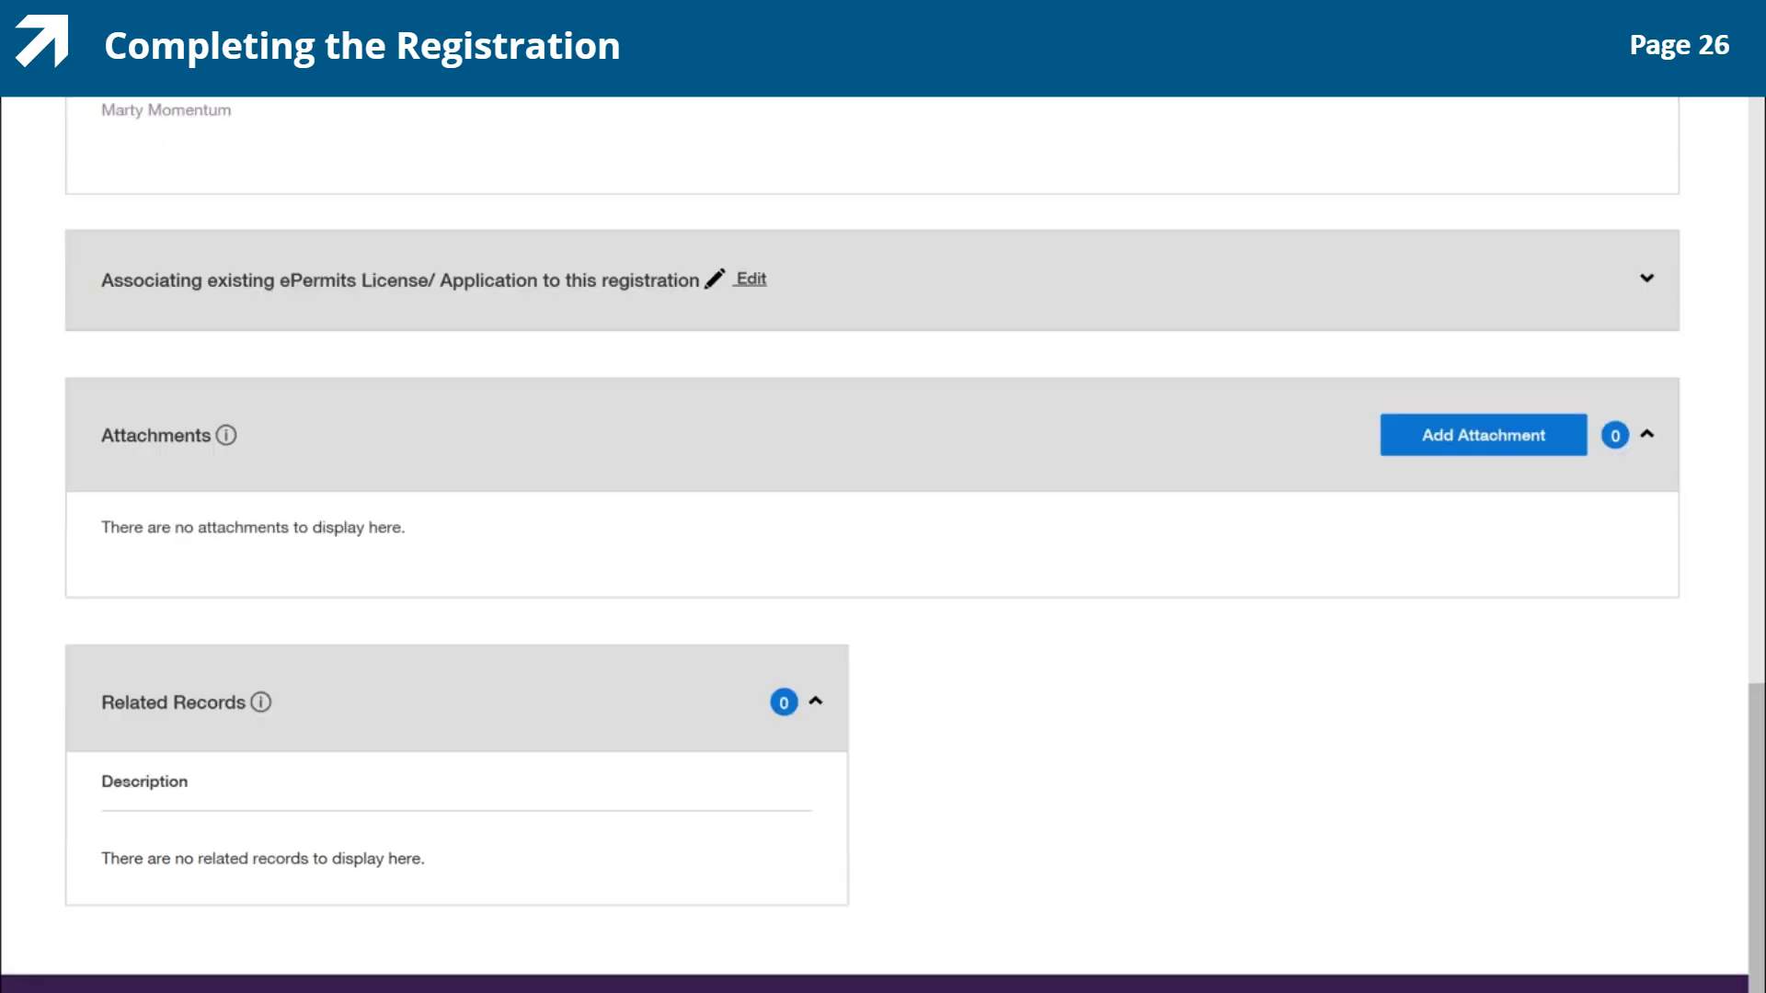
left_click(1438, 445)
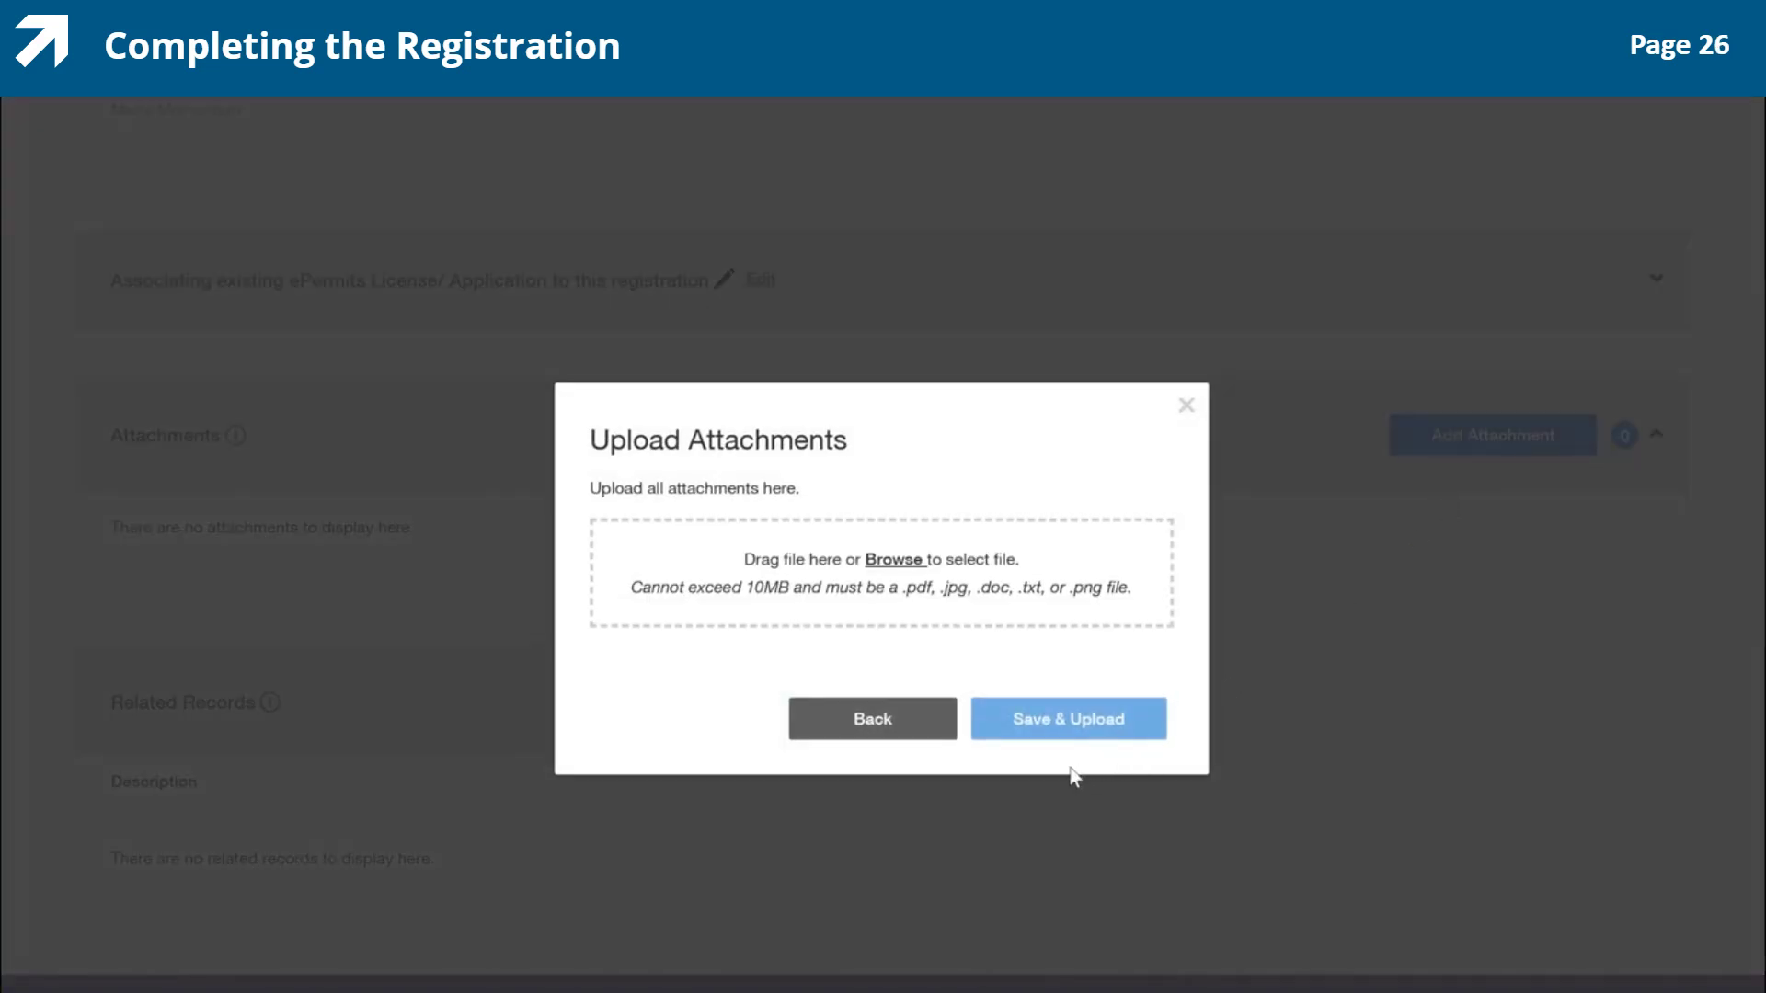
left_click(909, 563)
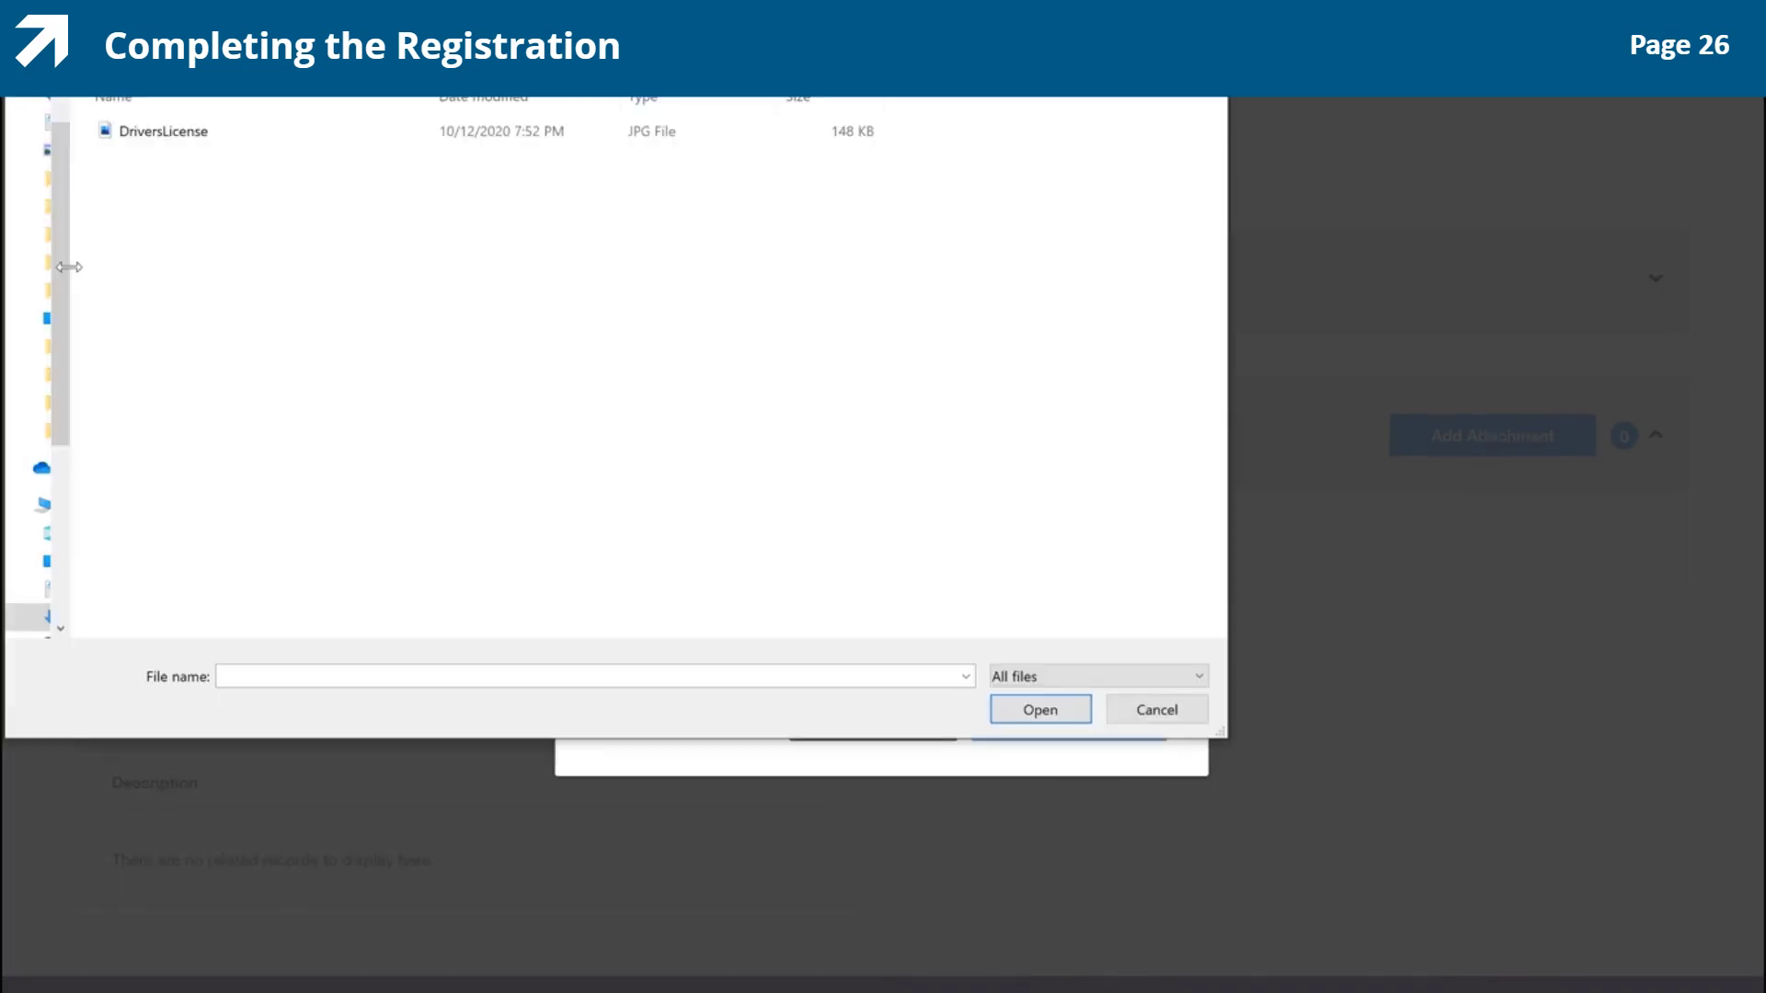
double_click(162, 131)
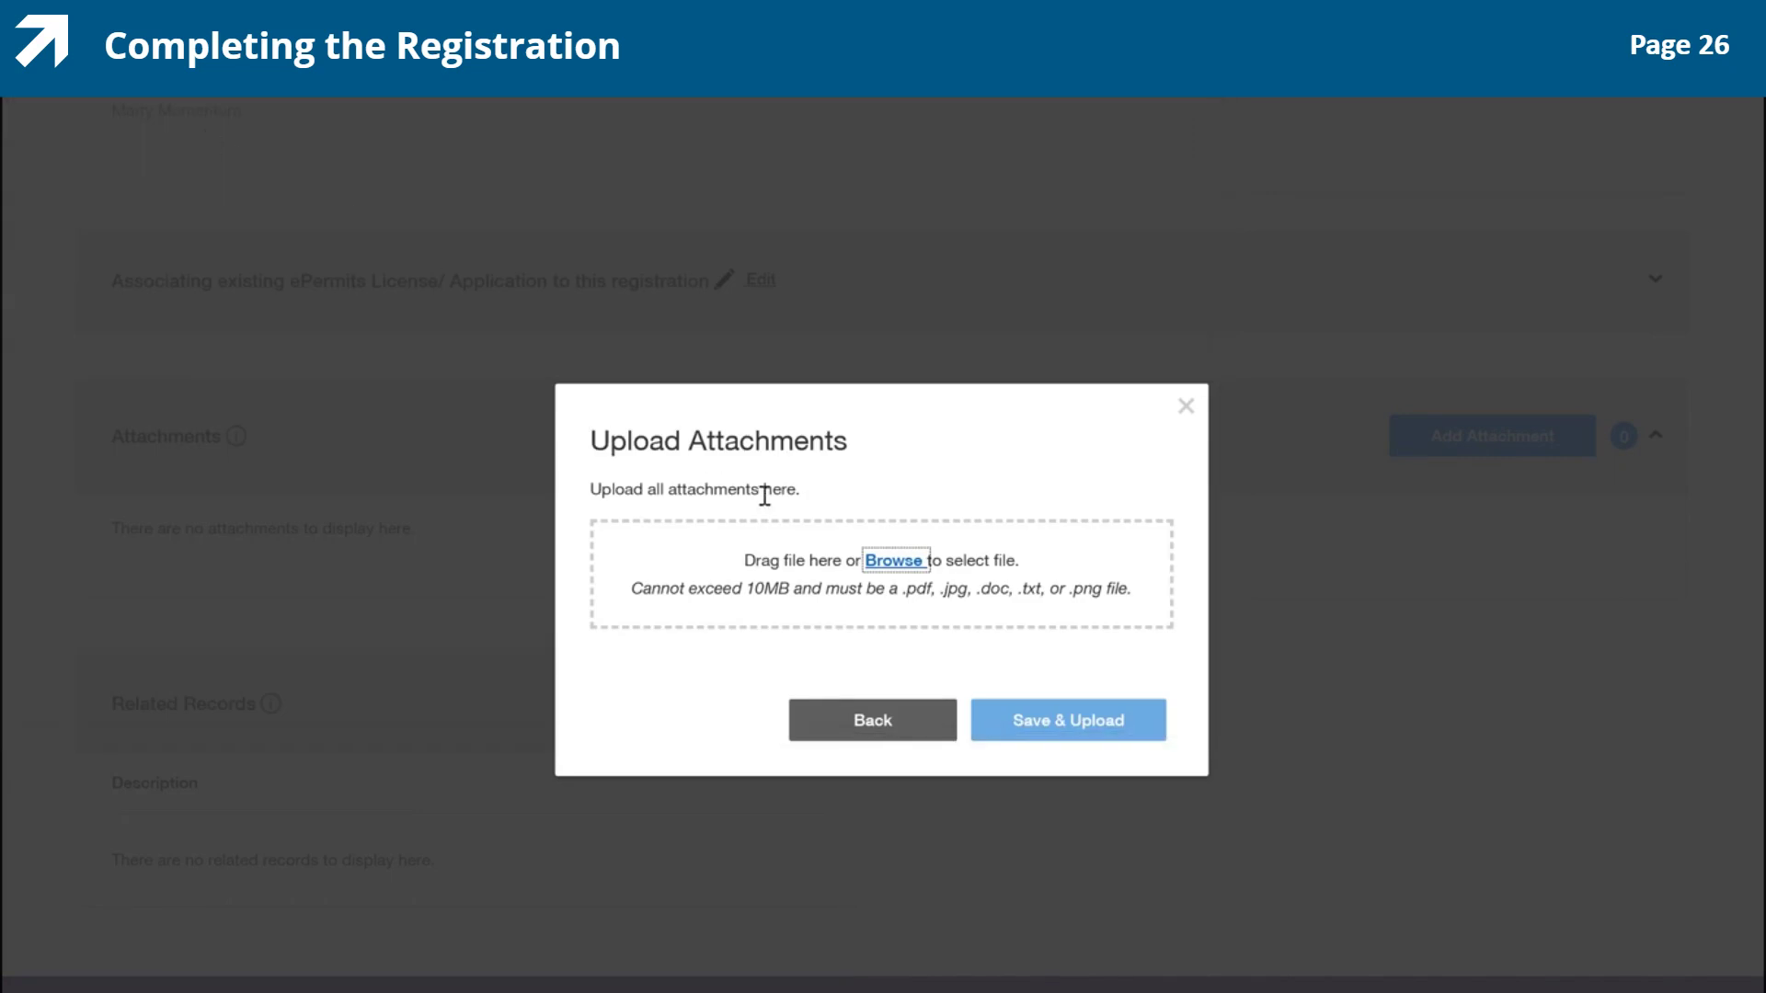
- Give the attachment the title and description "Drivers License", then save and upload it
left_click(821, 548)
type("Drivers ")
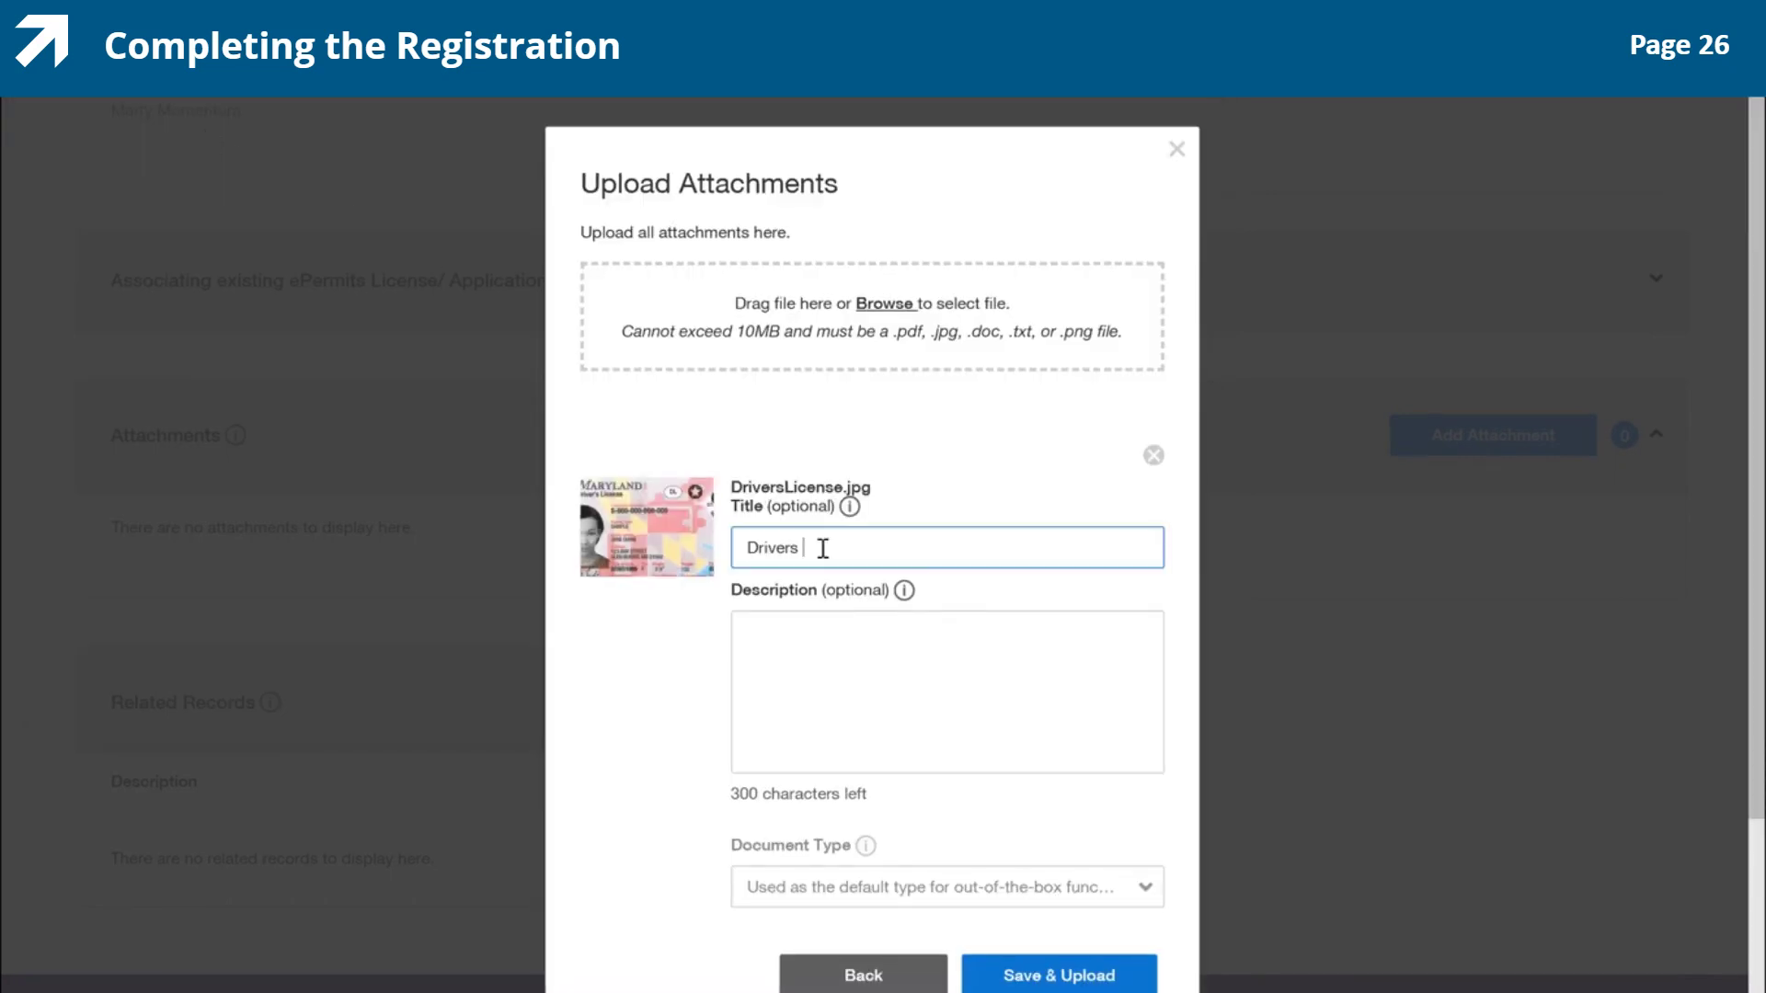
type("License")
left_click(866, 649)
type("Drivers License")
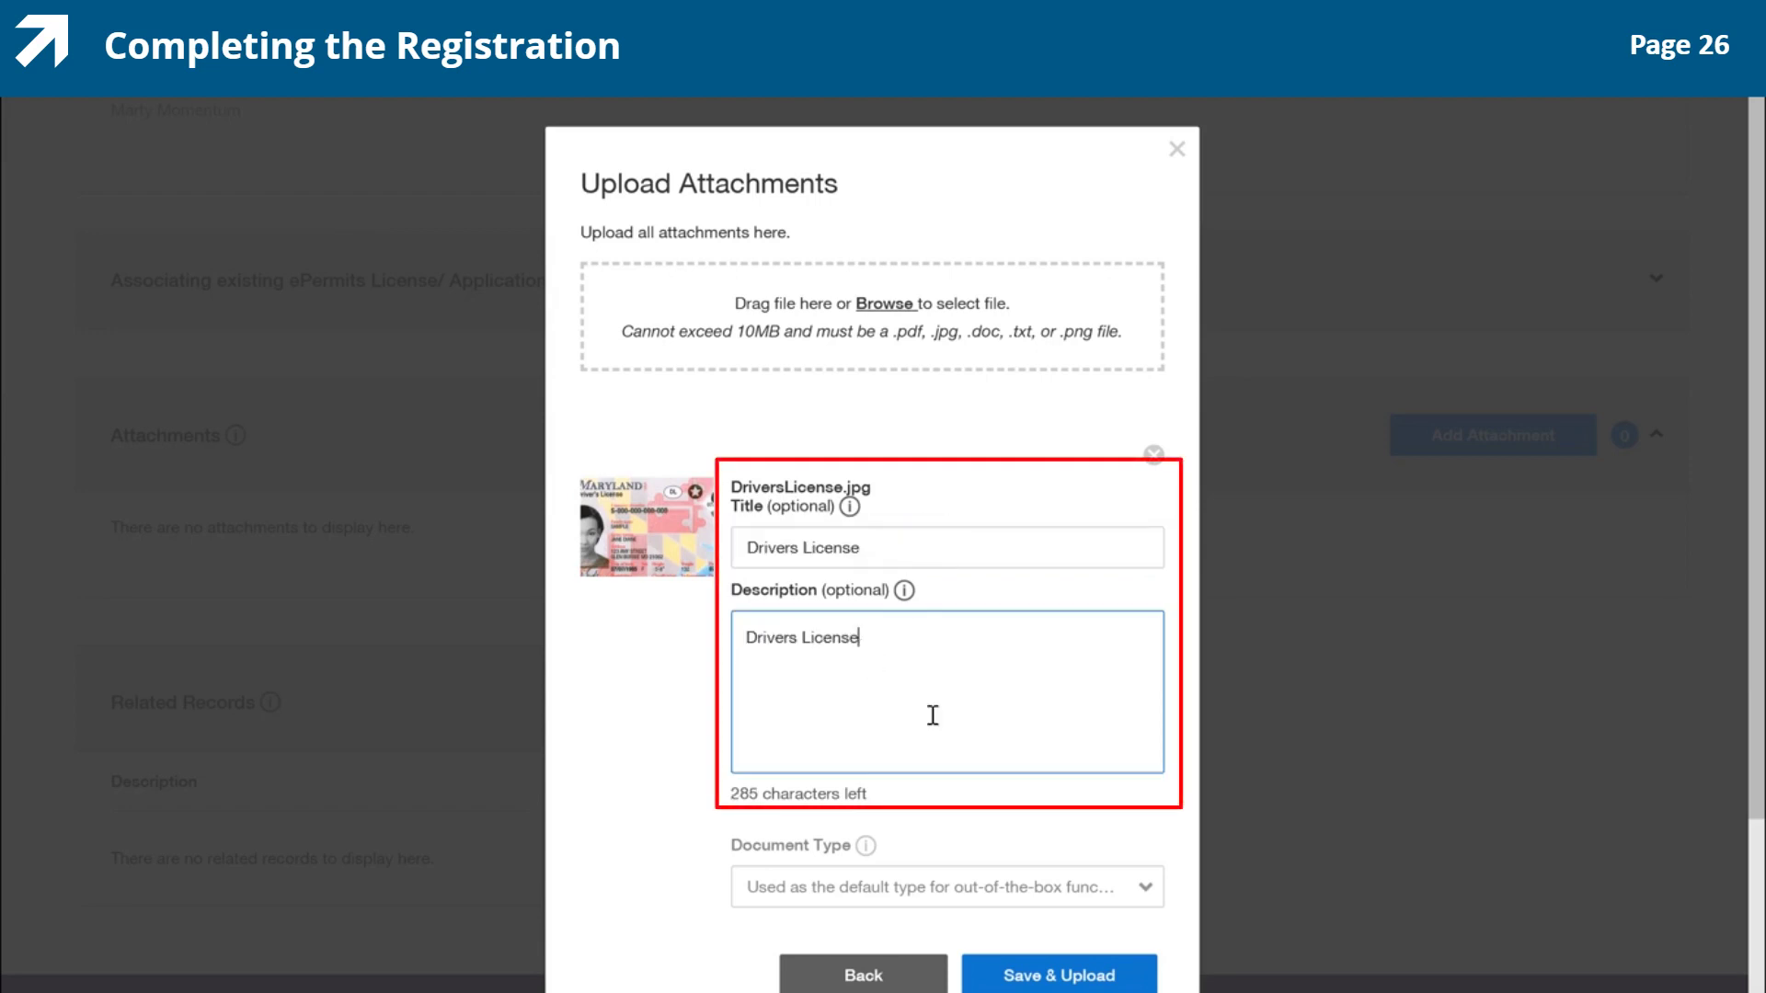
left_click(1112, 985)
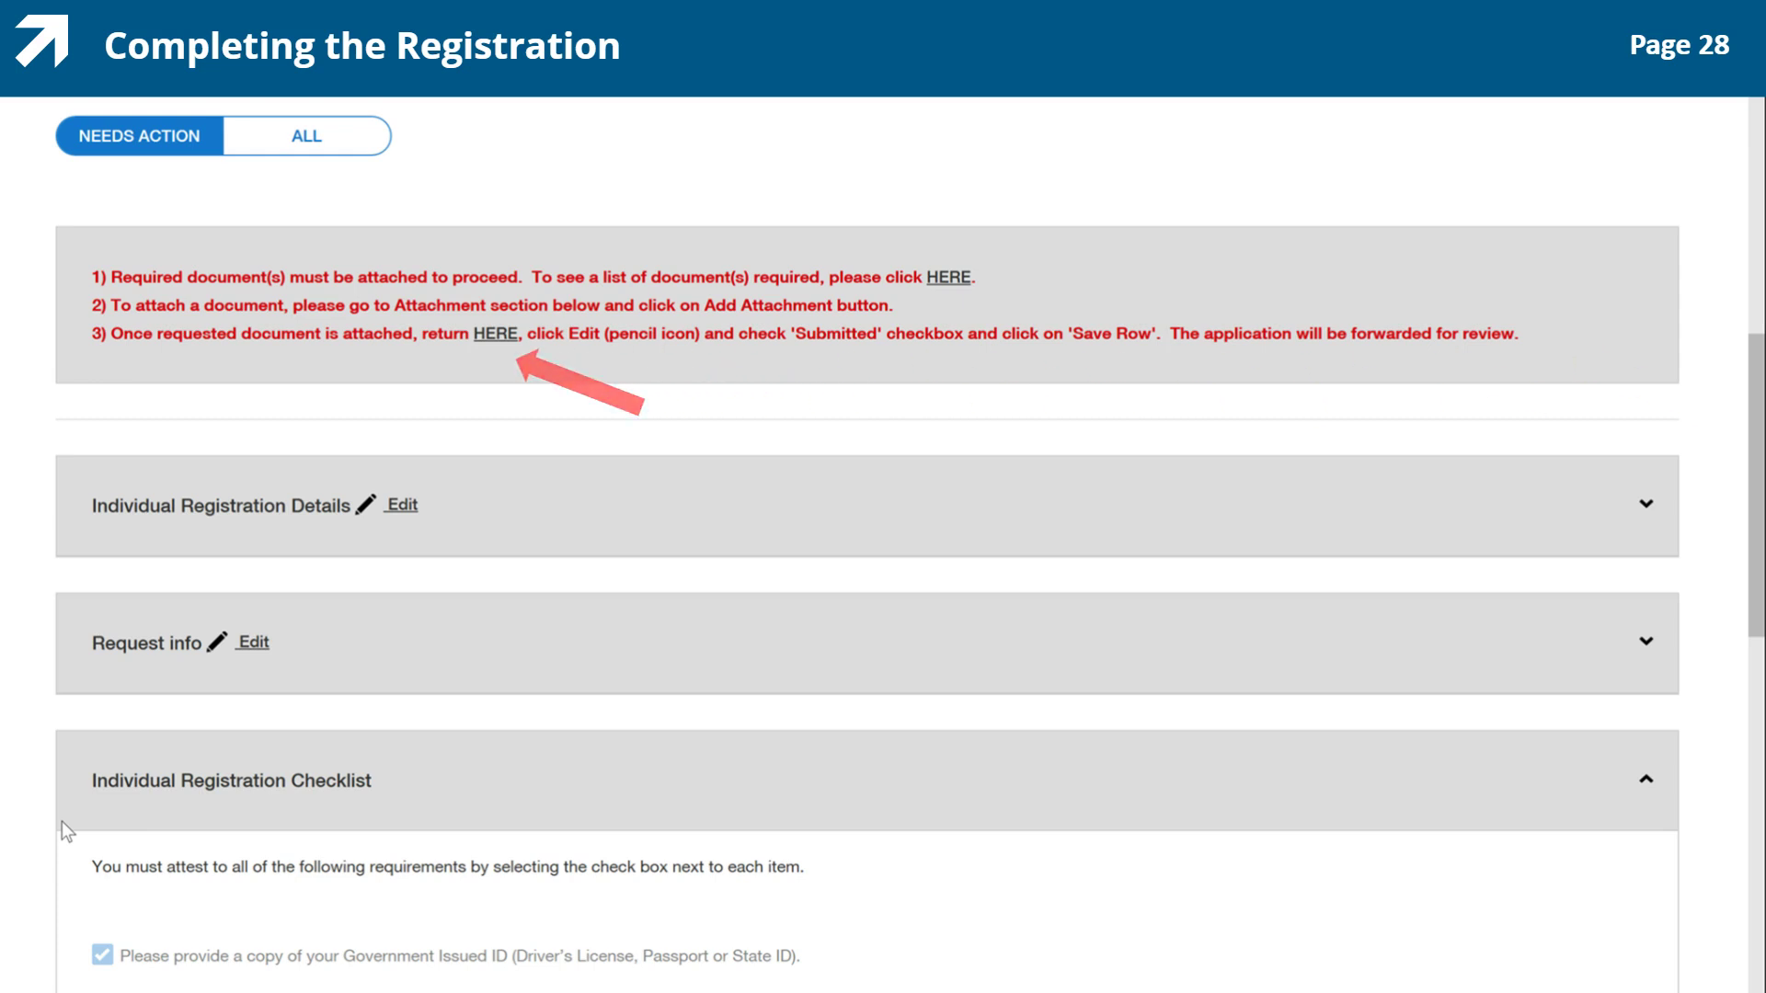
- Return to the government-issued ID request through the third instruction, mark its row as Submitted and save the row
left_click(495, 333)
scroll(499, 344, "down", 1)
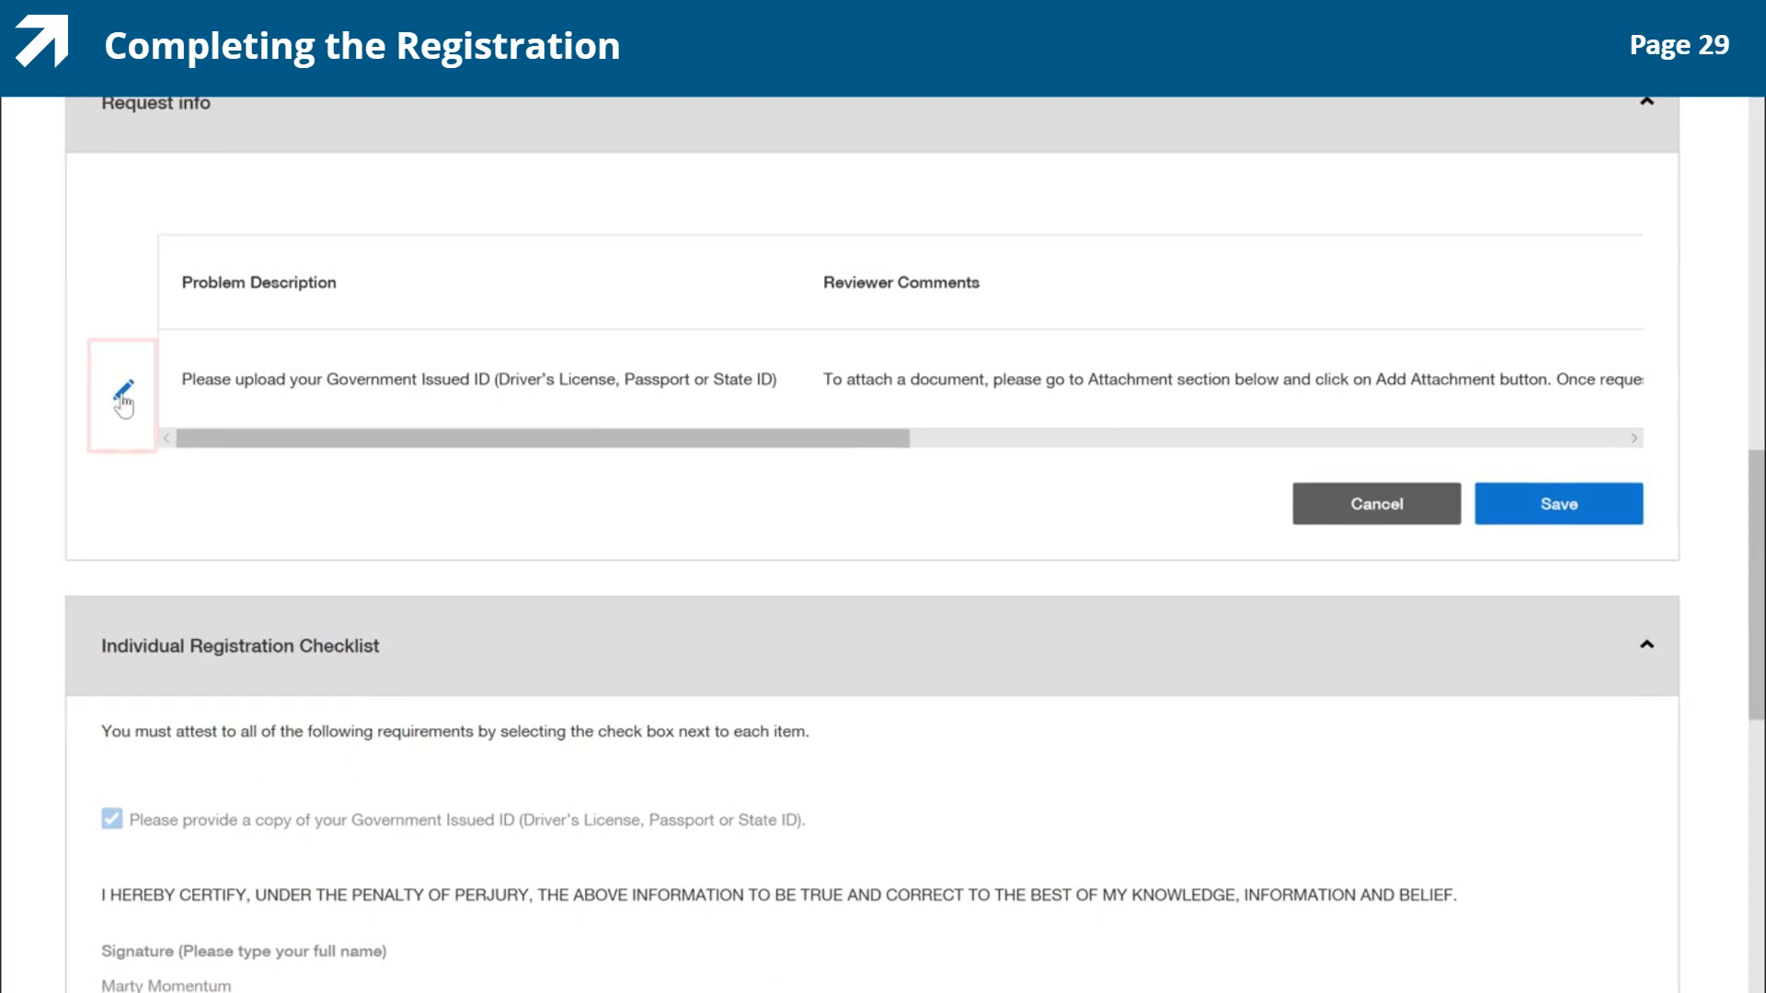
left_click(123, 397)
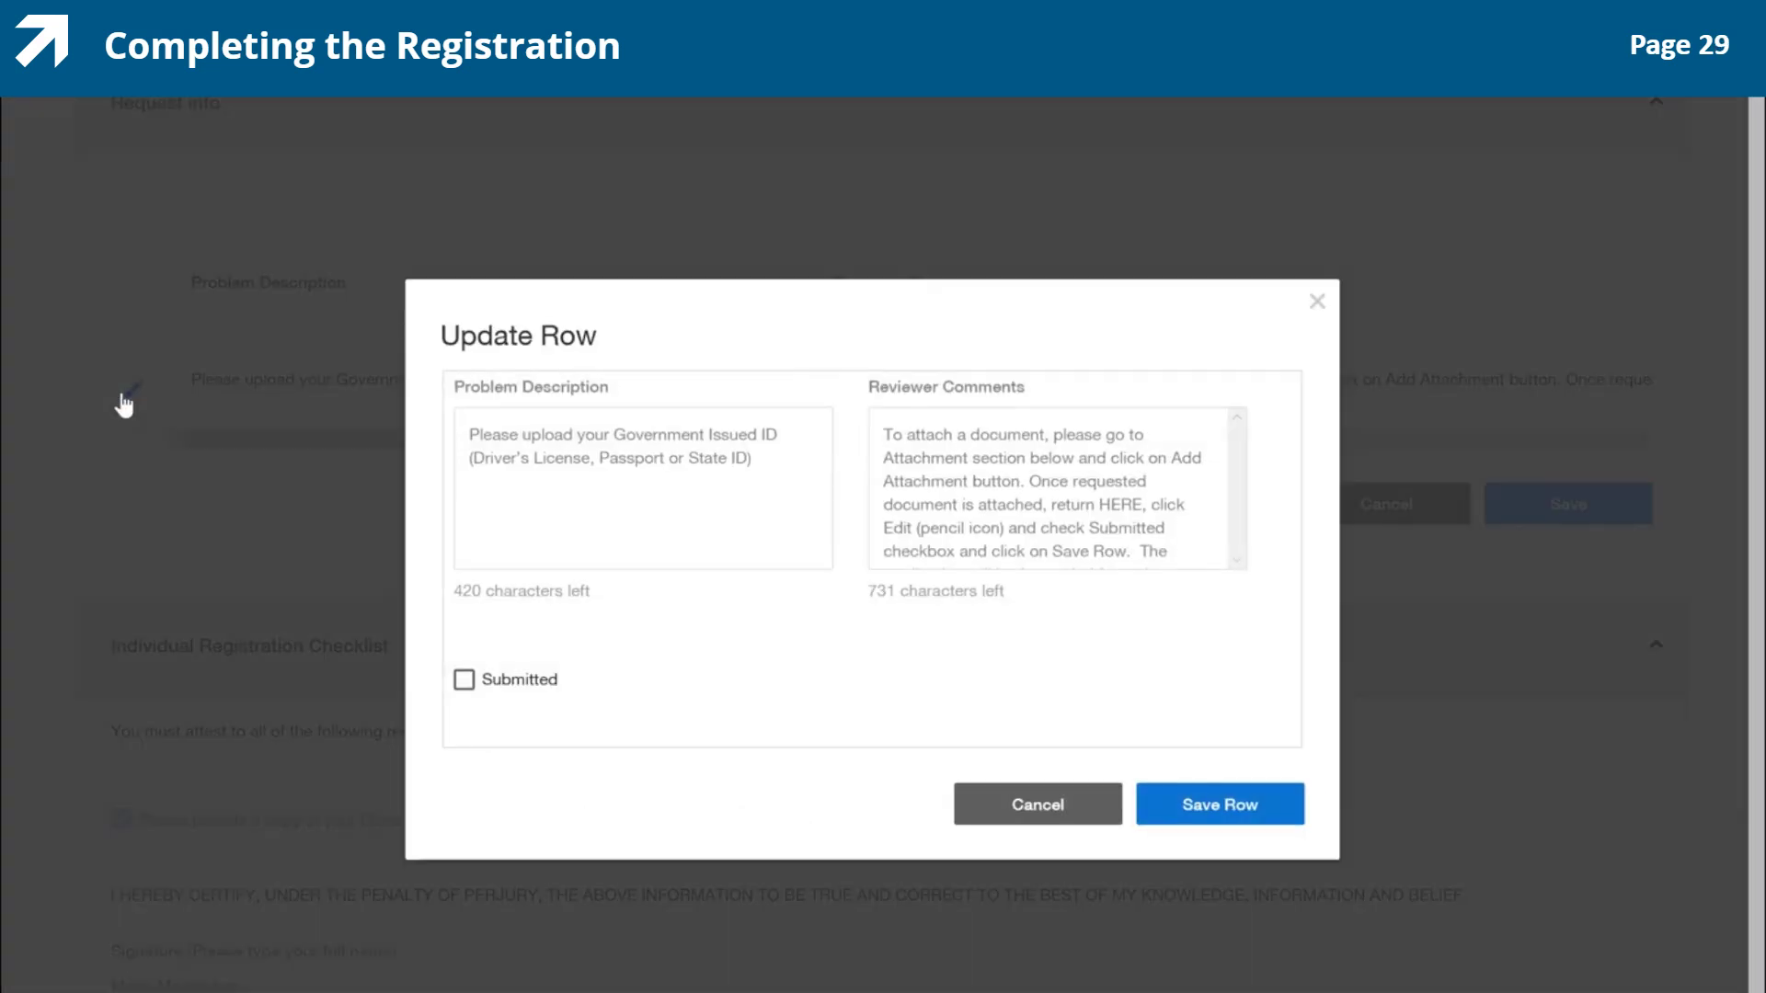
left_click(464, 681)
left_click(1210, 808)
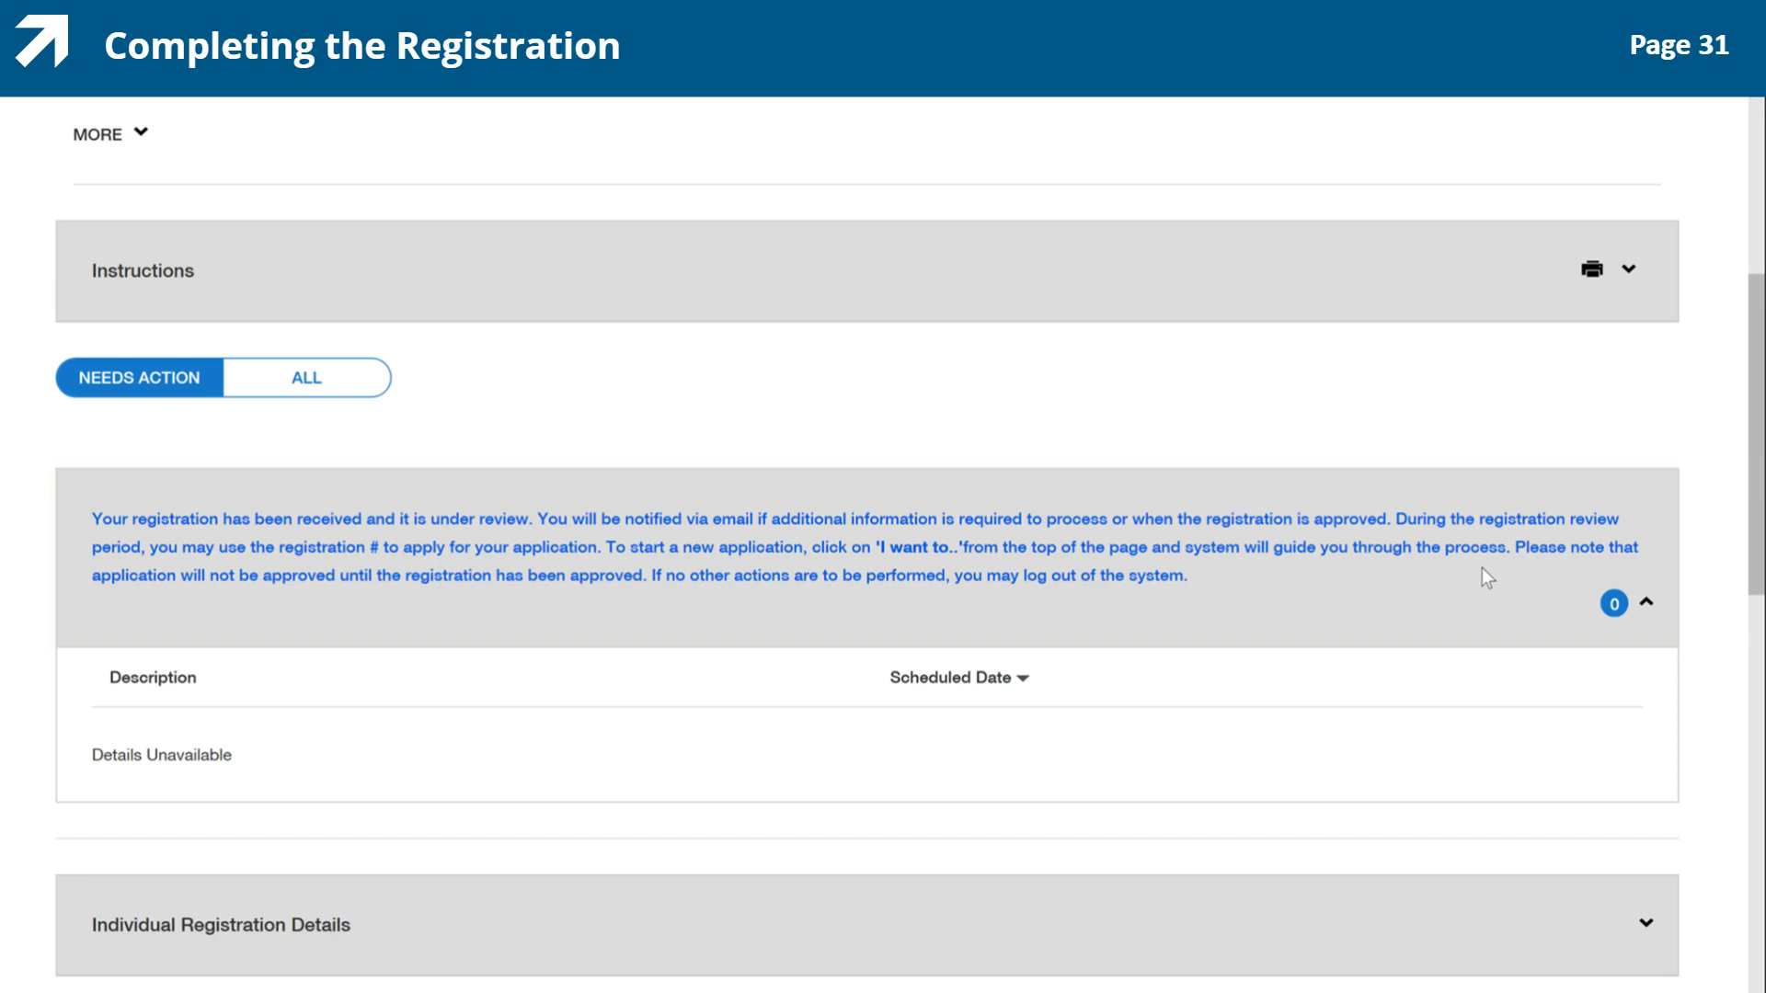
- Open the account options on the registration record page to log out of the portal
scroll(1116, 662, "up", 10)
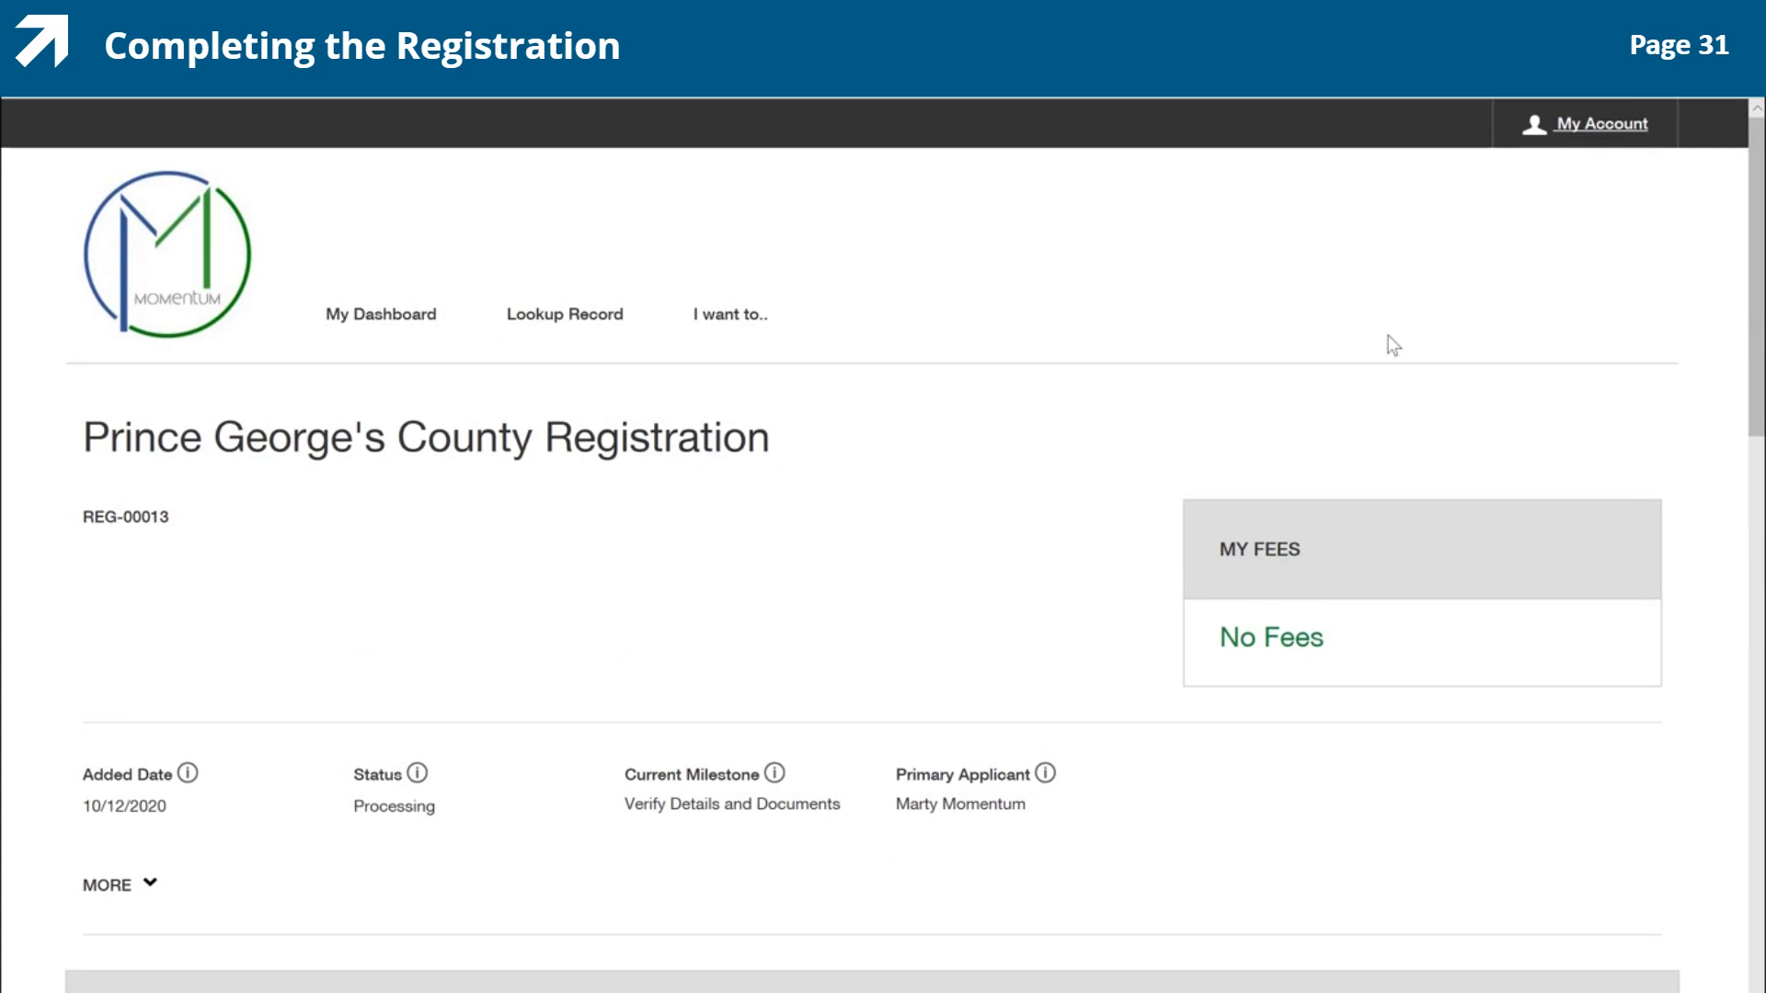
left_click(1575, 129)
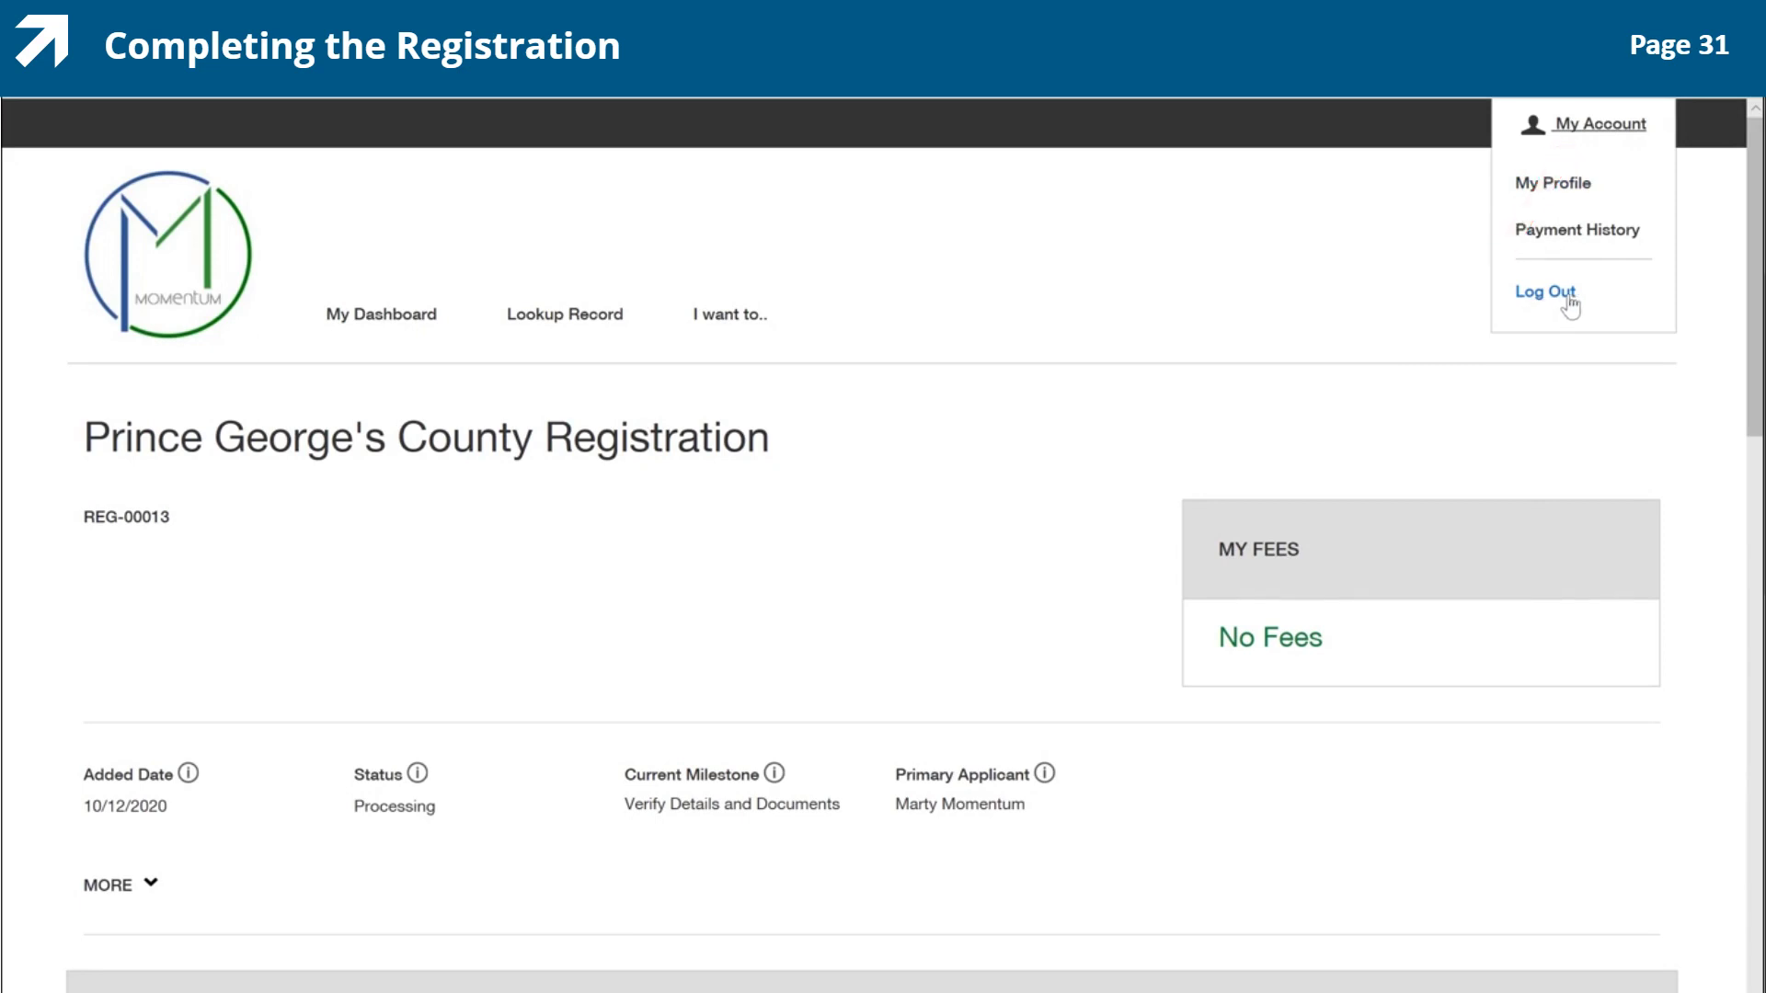